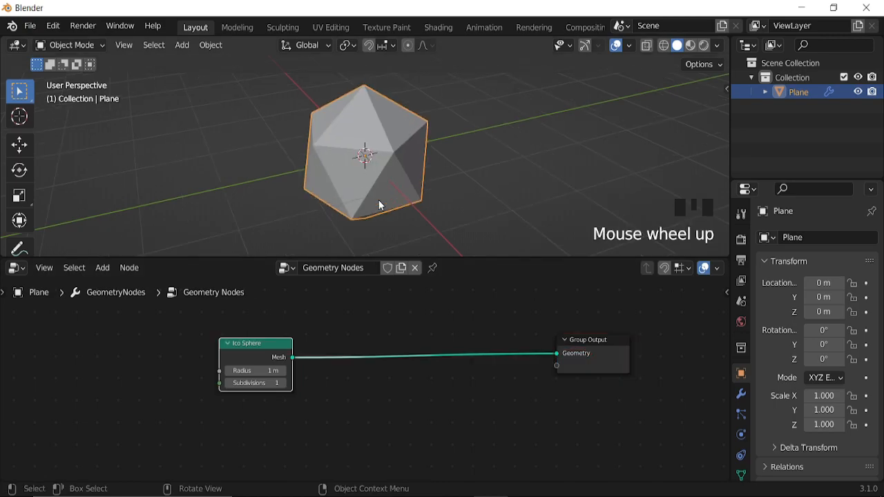
- Set the Ico Sphere node's subdivisions to 4
{"action": "scroll", "coordinate": [409, 386], "scroll_direction": "up", "scroll_amount": 14}
{"action": "left_click", "coordinate": [414, 416]}
{"action": "left_click", "coordinate": [415, 416]}
{"action": "left_click", "coordinate": [415, 417]}
{"action": "middle_click_drag", "start_coordinate": [510, 397], "coordinate": [418, 381], "text": "ctrl"}
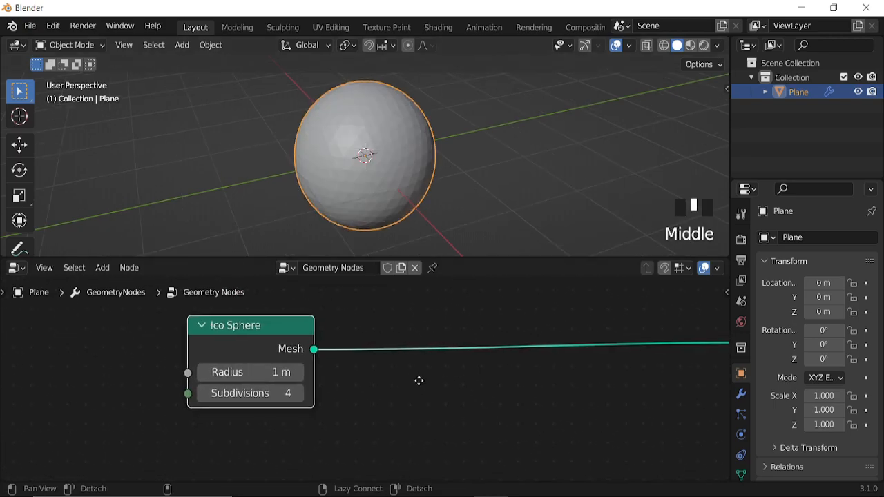
- Insert a Dual Mesh node on the link between the Ico Sphere and Group Output nodes
{"action": "key", "text": "shift+a"}
{"action": "mouse_move", "coordinate": [394, 334]}
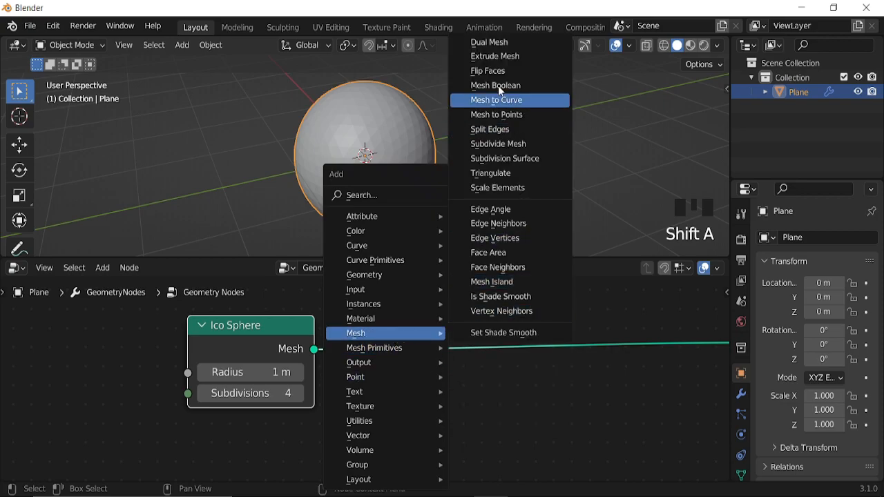
{"action": "left_click", "coordinate": [489, 42]}
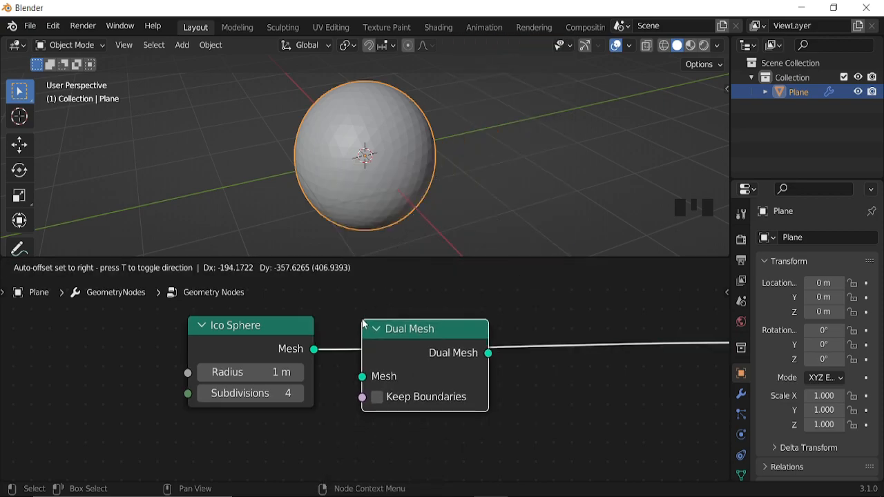
{"action": "left_click", "coordinate": [384, 323]}
- Insert a Points to Volume node on the link between Dual Mesh and Group Output
{"action": "scroll", "coordinate": [516, 375], "scroll_direction": "down", "scroll_amount": 4}
{"action": "middle_click_drag", "start_coordinate": [517, 376], "coordinate": [365, 373]}
{"action": "scroll", "coordinate": [414, 376], "scroll_direction": "up", "scroll_amount": 1}
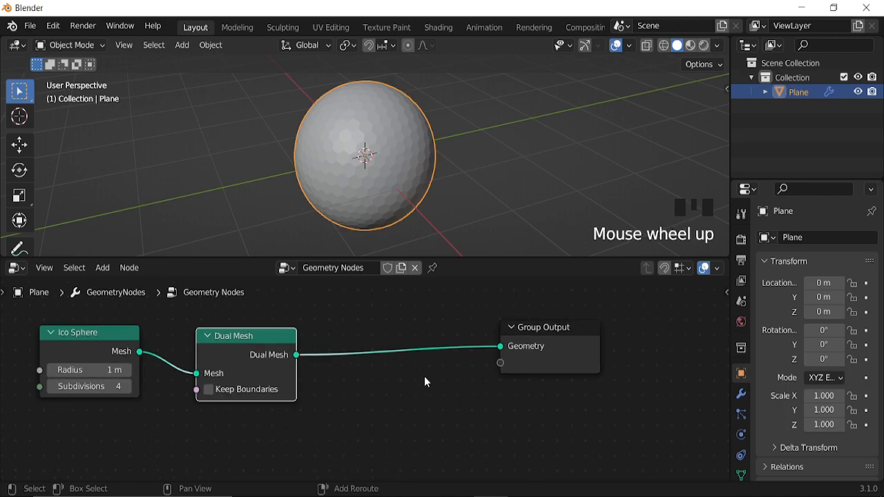
{"action": "key", "text": "shift+a"}
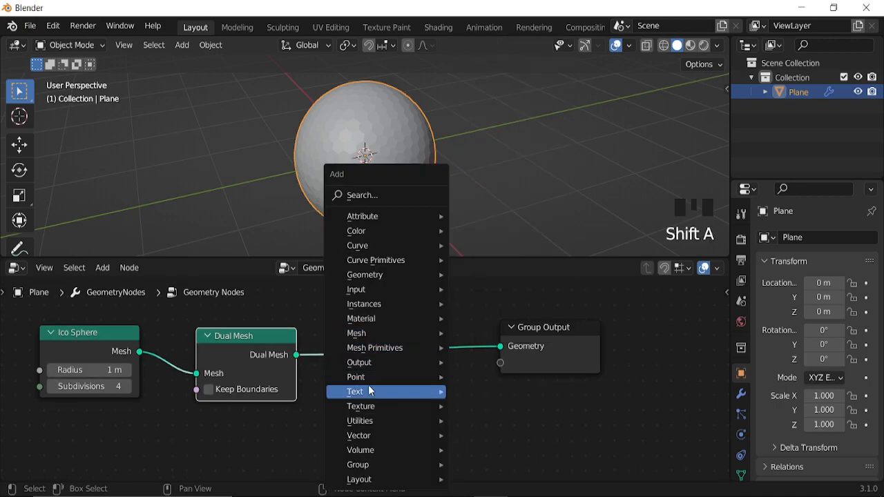
{"action": "mouse_move", "coordinate": [382, 377]}
{"action": "left_click", "coordinate": [515, 406]}
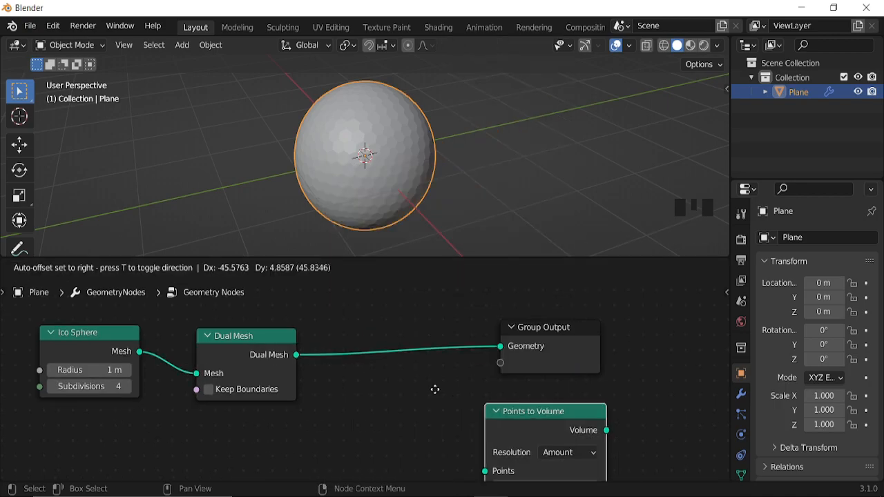
{"action": "left_click", "coordinate": [355, 279]}
{"action": "scroll", "coordinate": [365, 185], "scroll_direction": "down", "scroll_amount": 2}
{"action": "middle_click_drag", "start_coordinate": [364, 186], "coordinate": [483, 187]}
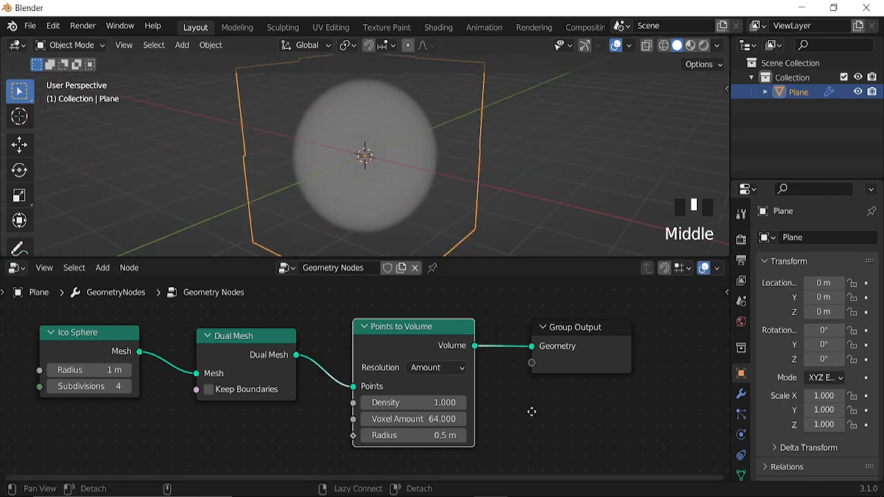
- Set the density of the Points to Volume node to 100
{"action": "scroll", "coordinate": [512, 401], "scroll_direction": "up", "scroll_amount": 3}
{"action": "left_click", "coordinate": [489, 358]}
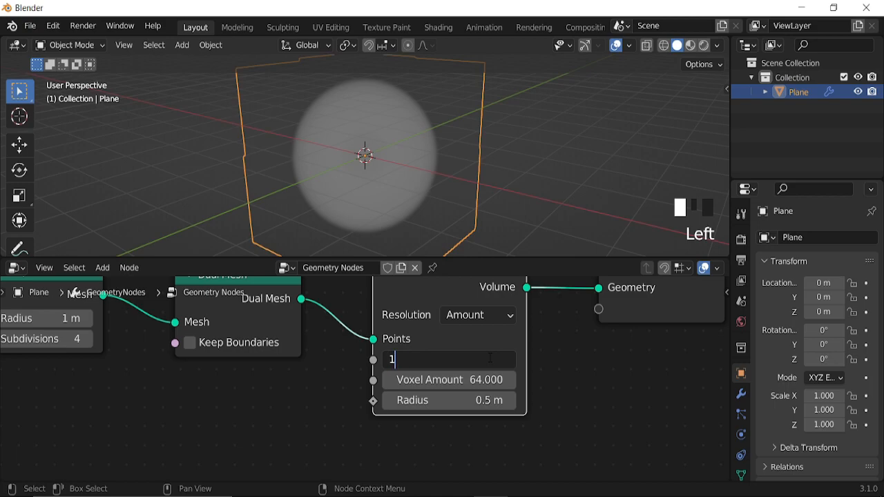
{"action": "type", "text": "100"}
{"action": "key", "text": "Return"}
- Make room before the Group Output and insert a Volume to Mesh node after Points to Volume
{"action": "scroll", "coordinate": [451, 365], "scroll_direction": "down", "scroll_amount": 3}
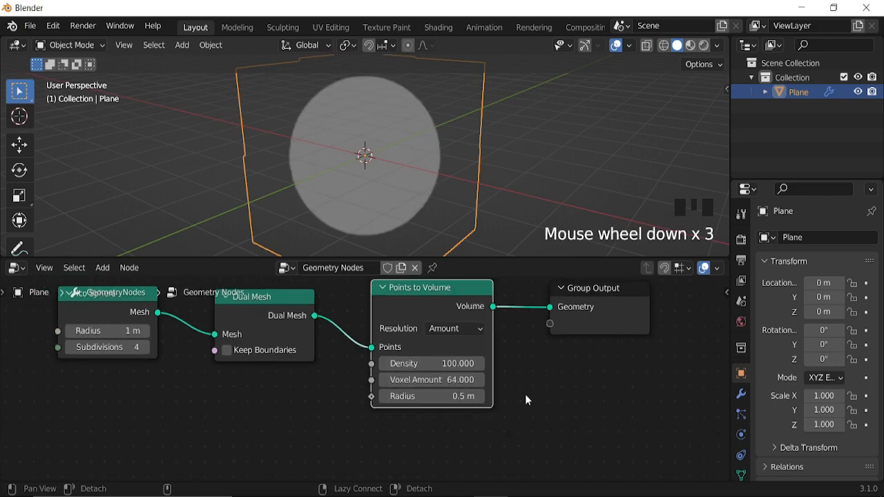
{"action": "middle_click_drag", "start_coordinate": [509, 398], "coordinate": [362, 396]}
{"action": "left_click_drag", "start_coordinate": [449, 318], "coordinate": [643, 318]}
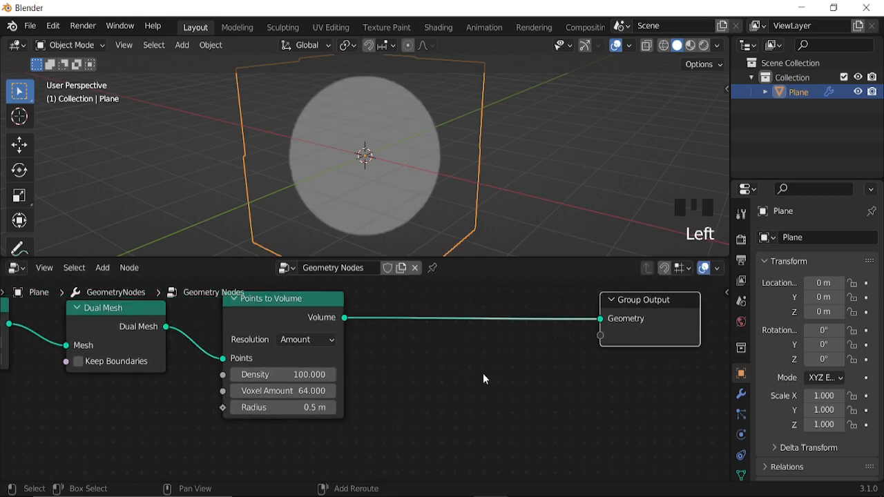
{"action": "key", "text": "shift+a"}
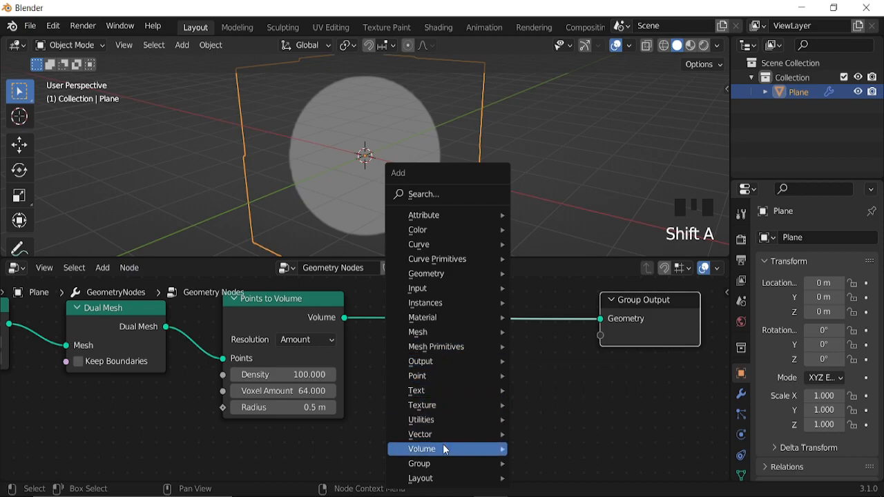
{"action": "left_click", "coordinate": [560, 449]}
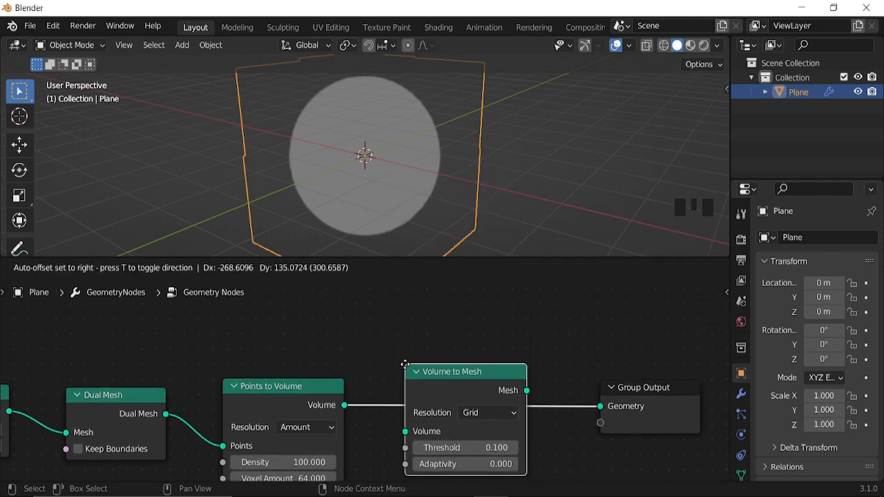
{"action": "left_click", "coordinate": [504, 374]}
- Insert a Subdivision Surface node between Volume to Mesh and Group Output and set its level to 2
{"action": "scroll", "coordinate": [542, 393], "scroll_direction": "down", "scroll_amount": 3}
{"action": "middle_click_drag", "start_coordinate": [409, 242], "coordinate": [450, 382]}
{"action": "left_click_drag", "start_coordinate": [450, 382], "coordinate": [582, 379]}
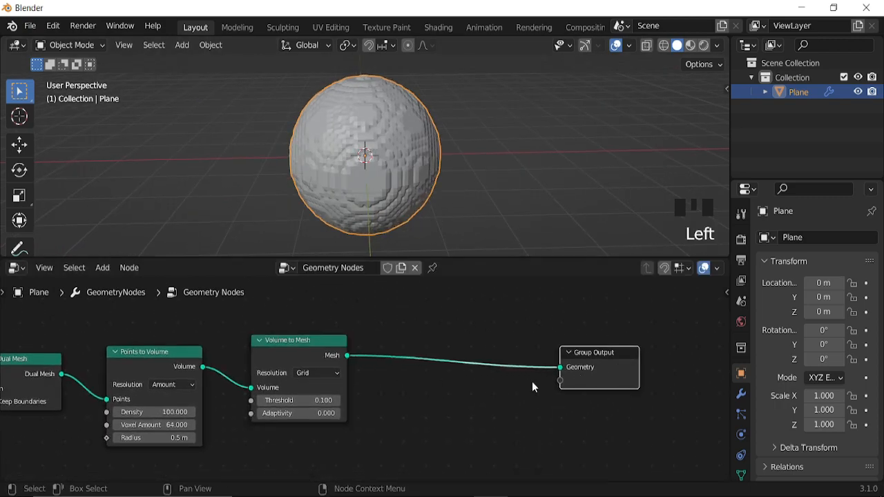
{"action": "key", "text": "shift+a"}
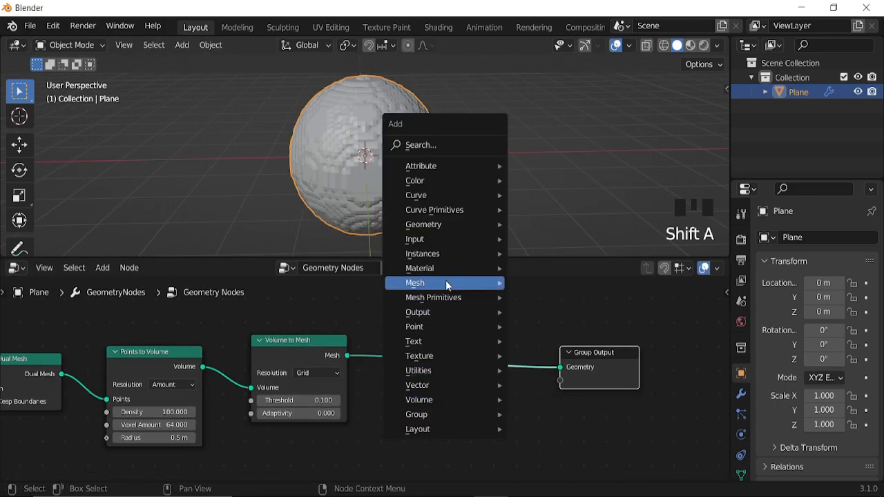
{"action": "mouse_move", "coordinate": [446, 281]}
{"action": "left_click", "coordinate": [563, 109]}
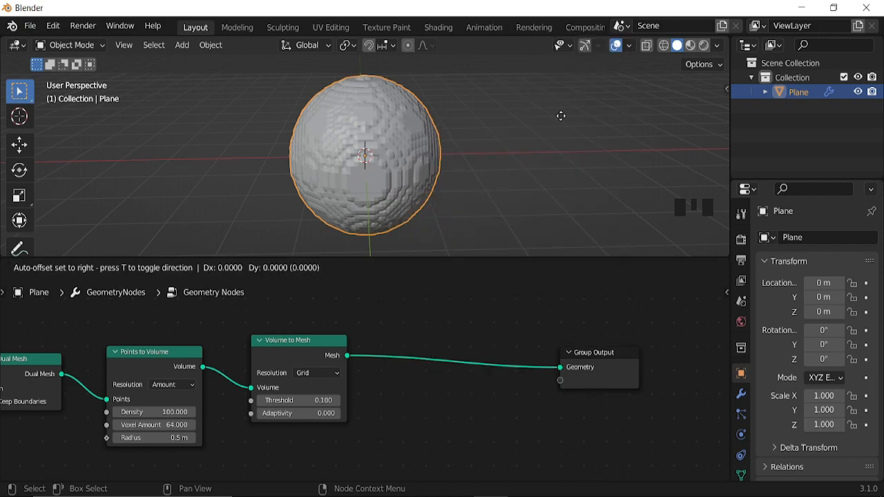
{"action": "left_click", "coordinate": [474, 321]}
{"action": "middle_click_drag", "start_coordinate": [535, 407], "coordinate": [360, 391]}
{"action": "scroll", "coordinate": [507, 405], "scroll_direction": "up", "scroll_amount": 3}
{"action": "left_click", "coordinate": [453, 393]}
- Move the Group Output farther along and insert a Set Shade Smooth node after Subdivision Surface
{"action": "left_click_drag", "start_coordinate": [460, 339], "coordinate": [624, 333]}
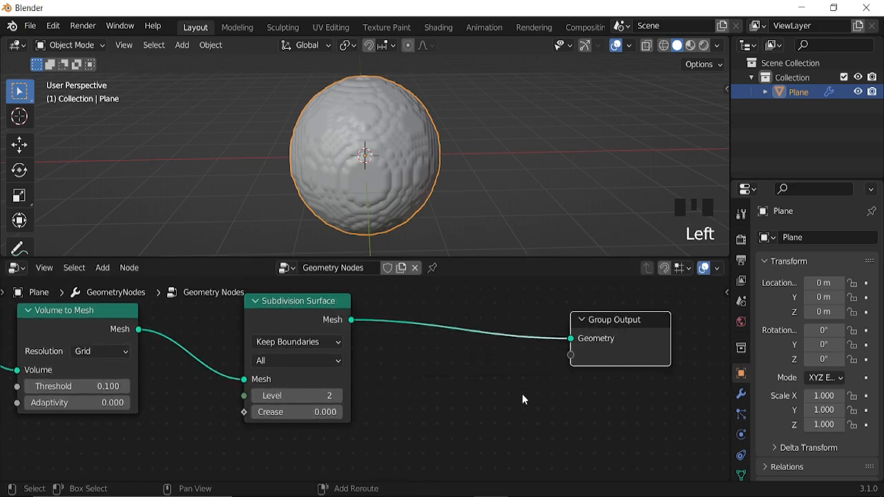
{"action": "key", "text": "shift+a"}
{"action": "mouse_move", "coordinate": [526, 339]}
{"action": "left_click", "coordinate": [601, 333]}
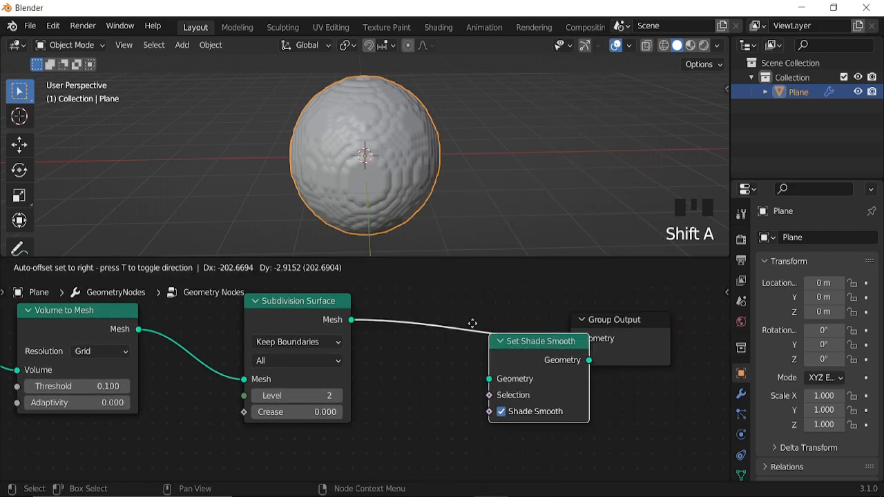
{"action": "left_click", "coordinate": [419, 318]}
- Shift the last three nodes away from Volume to Mesh and insert a Set Position node before Subdivision Surface
{"action": "middle_click_drag", "start_coordinate": [336, 174], "coordinate": [416, 172]}
{"action": "scroll", "coordinate": [262, 387], "scroll_direction": "down", "scroll_amount": 4}
{"action": "middle_click_drag", "start_coordinate": [262, 387], "coordinate": [438, 334]}
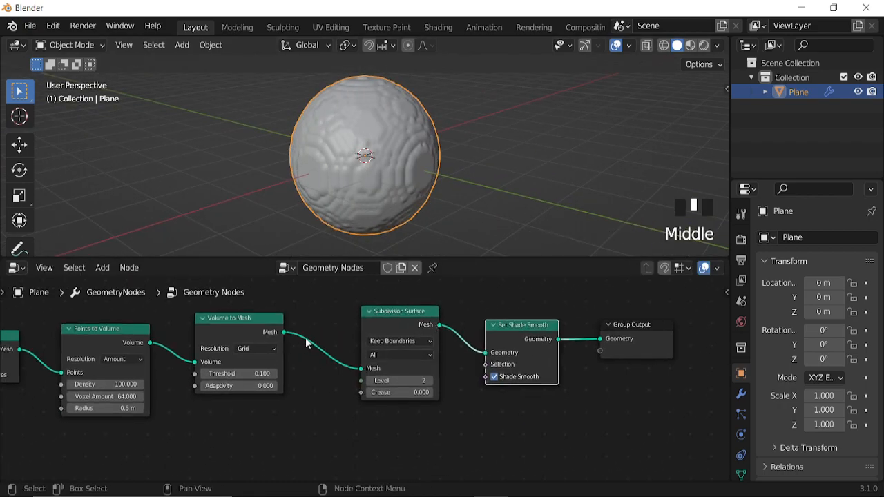
{"action": "left_click_drag", "start_coordinate": [575, 301], "coordinate": [532, 366]}
{"action": "middle_click_drag", "start_coordinate": [387, 367], "coordinate": [419, 367]}
{"action": "scroll", "coordinate": [444, 377], "scroll_direction": "up", "scroll_amount": 2}
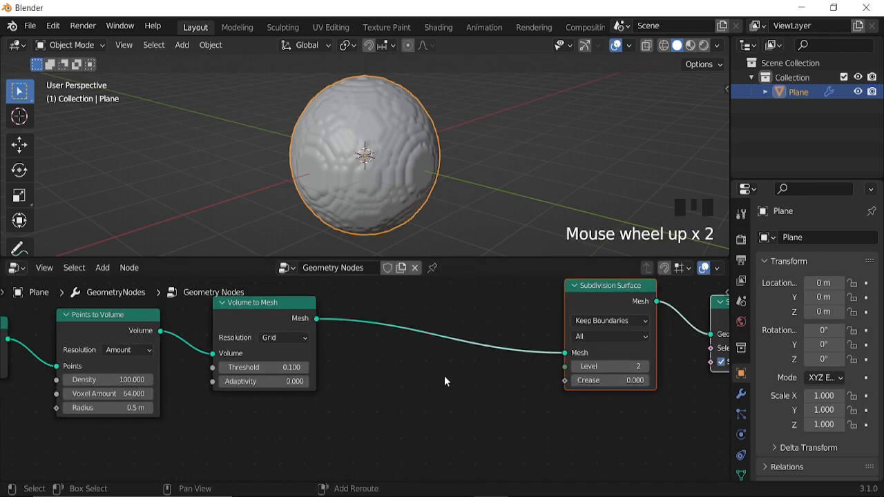
{"action": "key", "text": "shift+a"}
{"action": "mouse_move", "coordinate": [445, 378]}
{"action": "mouse_move", "coordinate": [406, 276]}
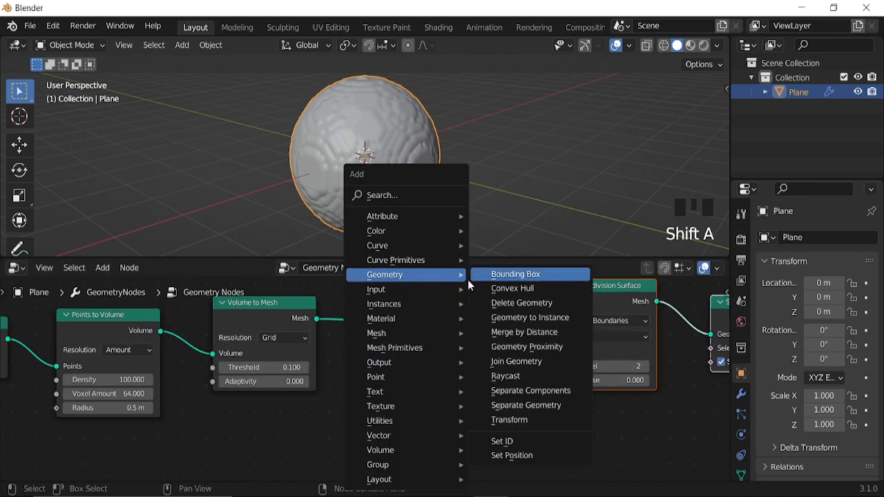
{"action": "left_click", "coordinate": [511, 455]}
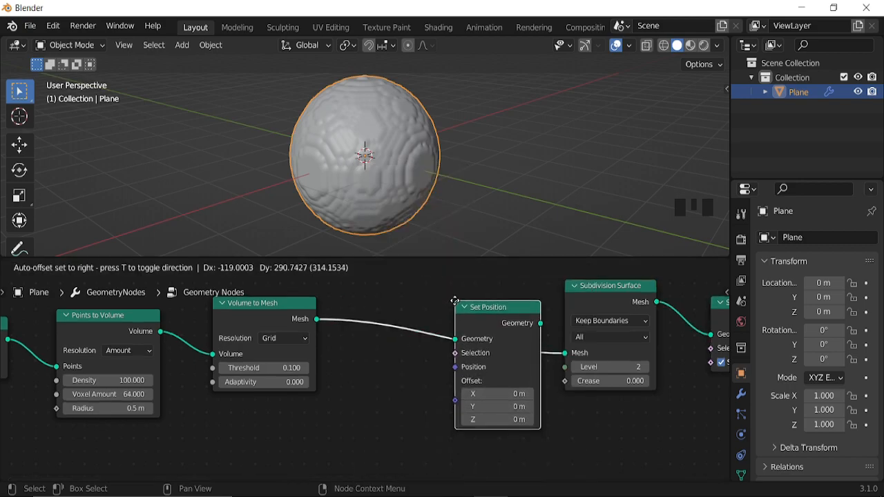
{"action": "left_click", "coordinate": [452, 308]}
- Add a Position input node and connect its output to the Position socket of Set Position
{"action": "scroll", "coordinate": [401, 375], "scroll_direction": "down", "scroll_amount": 3}
{"action": "middle_click_drag", "start_coordinate": [414, 394], "coordinate": [480, 386]}
{"action": "scroll", "coordinate": [480, 385], "scroll_direction": "up", "scroll_amount": 1}
{"action": "scroll", "coordinate": [482, 390], "scroll_direction": "up", "scroll_amount": 2}
{"action": "key", "text": "shift+a"}
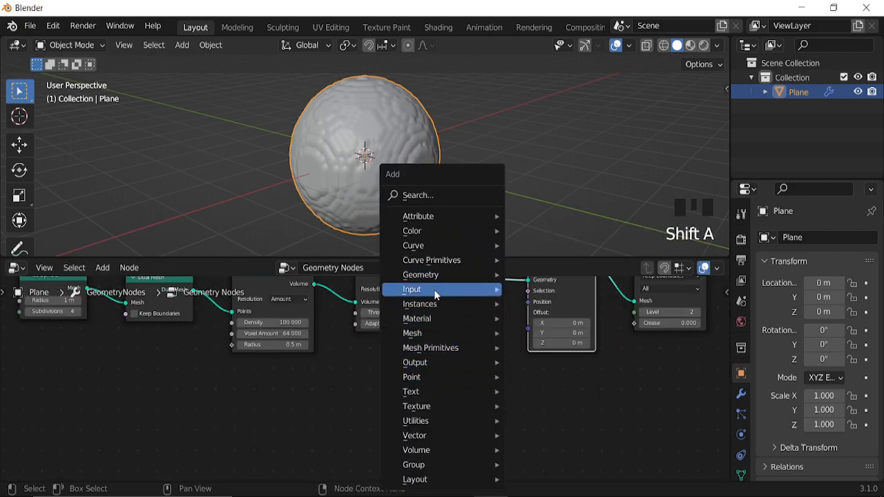
{"action": "mouse_move", "coordinate": [464, 286]}
{"action": "left_click", "coordinate": [541, 259]}
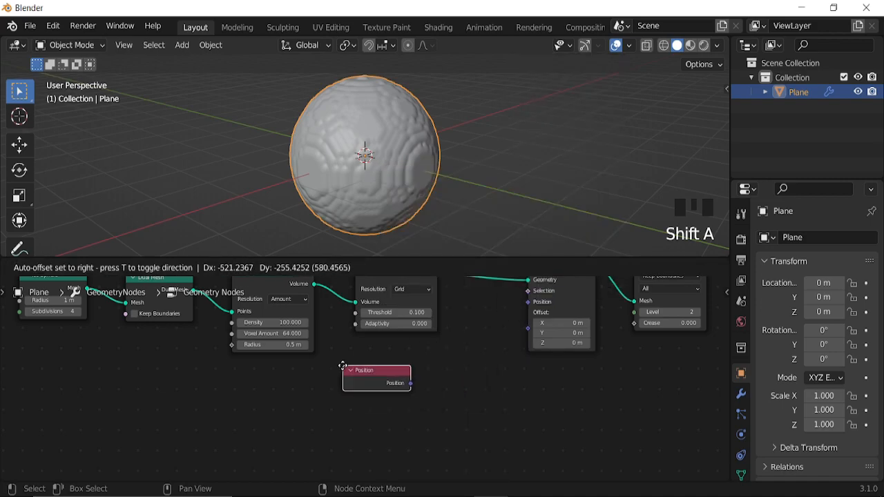
{"action": "left_click", "coordinate": [421, 392]}
{"action": "left_click_drag", "start_coordinate": [410, 384], "coordinate": [521, 316]}
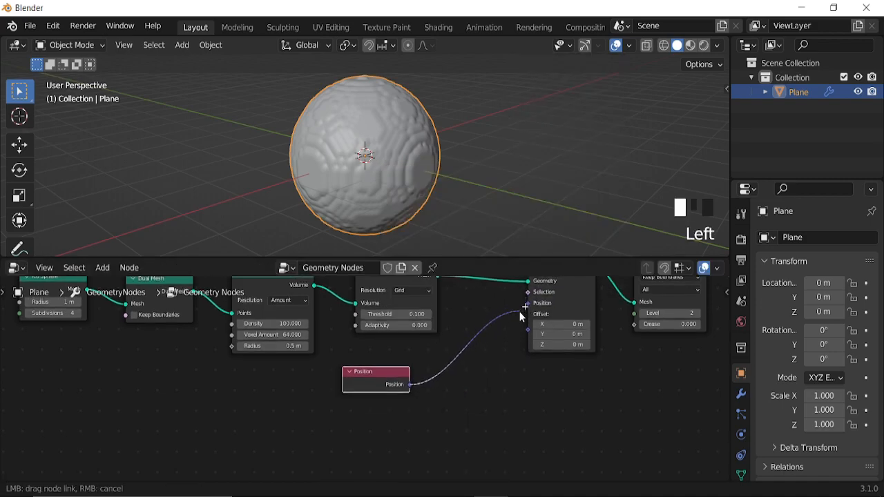
{"action": "left_click_drag", "start_coordinate": [516, 357], "coordinate": [520, 367]}
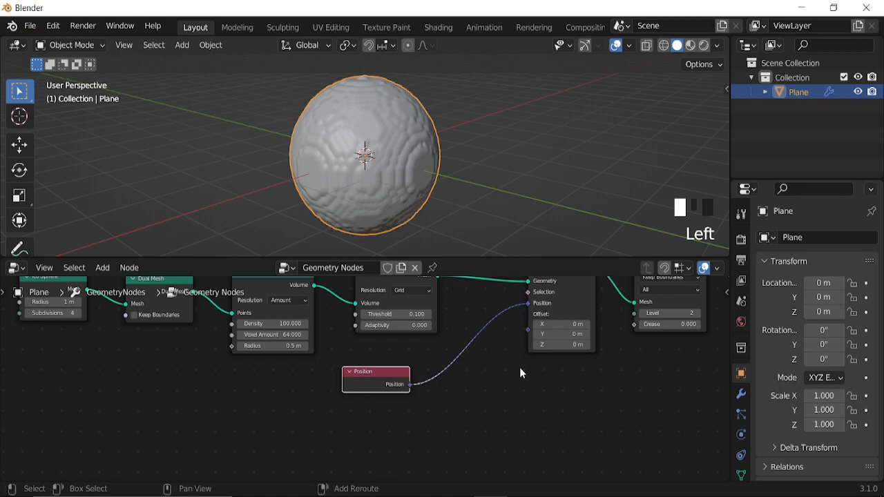
- Insert a Vector Rotate node on the link between the Position and Set Position nodes
{"action": "key", "text": "shift+a"}
{"action": "mouse_move", "coordinate": [476, 436]}
{"action": "left_click", "coordinate": [594, 435]}
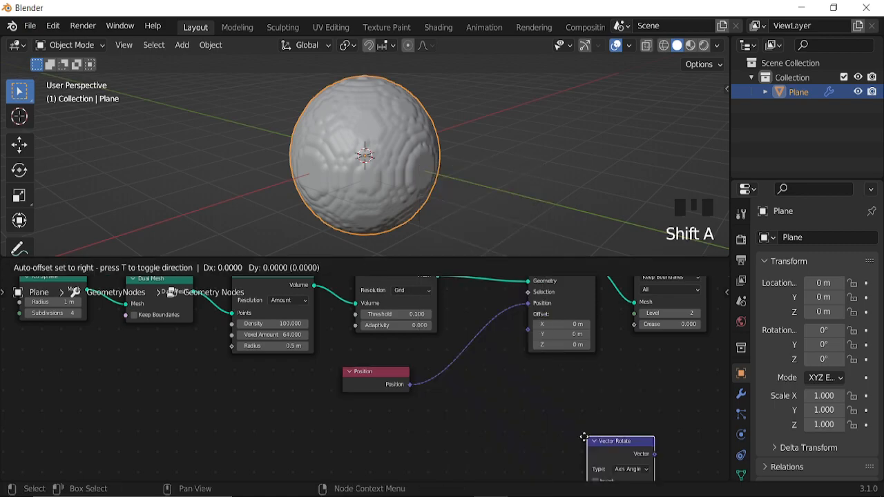
{"action": "left_click", "coordinate": [573, 381]}
- Set the Vector Rotate angle to about 71.4° and all three axis components to 1
{"action": "middle_click_drag", "start_coordinate": [565, 423], "coordinate": [523, 405]}
{"action": "scroll", "coordinate": [483, 407], "scroll_direction": "up", "scroll_amount": 3}
{"action": "left_click", "coordinate": [473, 406]}
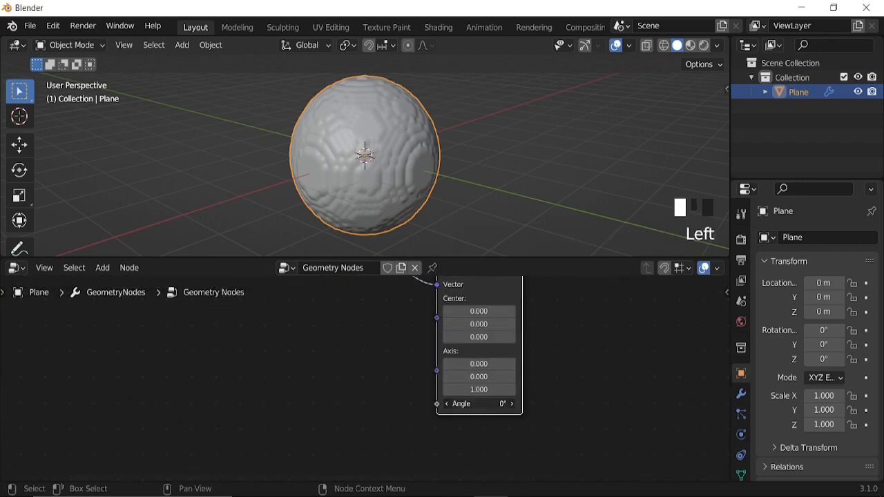
{"action": "left_click_drag", "start_coordinate": [473, 406], "coordinate": [525, 406]}
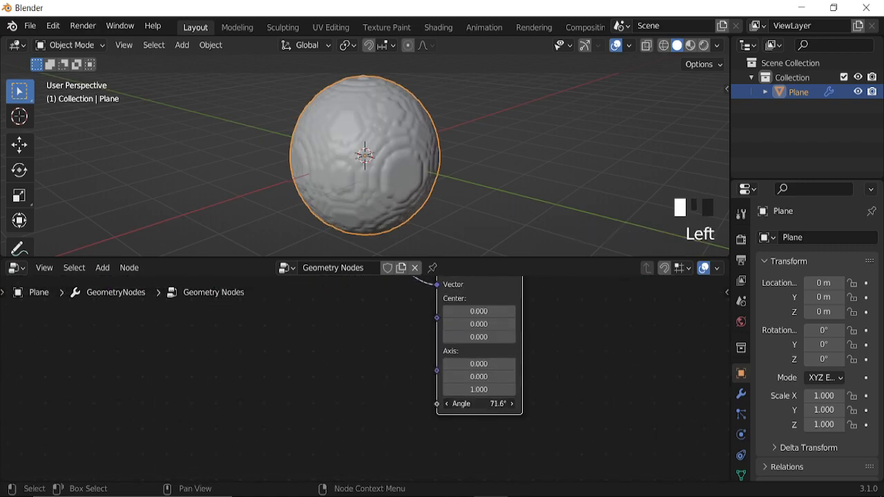
{"action": "left_click", "coordinate": [483, 363]}
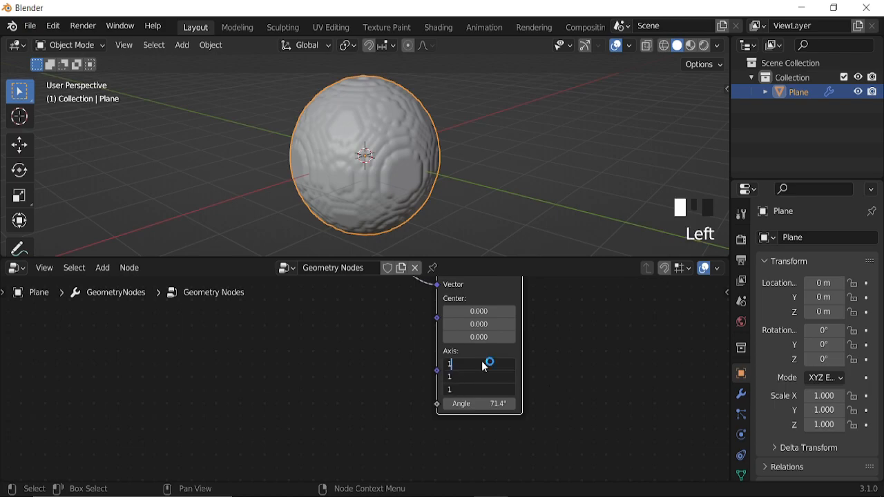
{"action": "type", "text": "1"}
{"action": "key", "text": "Return"}
- Add a Math node using the Add operation below the Dual Mesh node
{"action": "scroll", "coordinate": [405, 352], "scroll_direction": "down", "scroll_amount": 5}
{"action": "middle_click_drag", "start_coordinate": [405, 351], "coordinate": [461, 381]}
{"action": "left_click", "coordinate": [385, 326]}
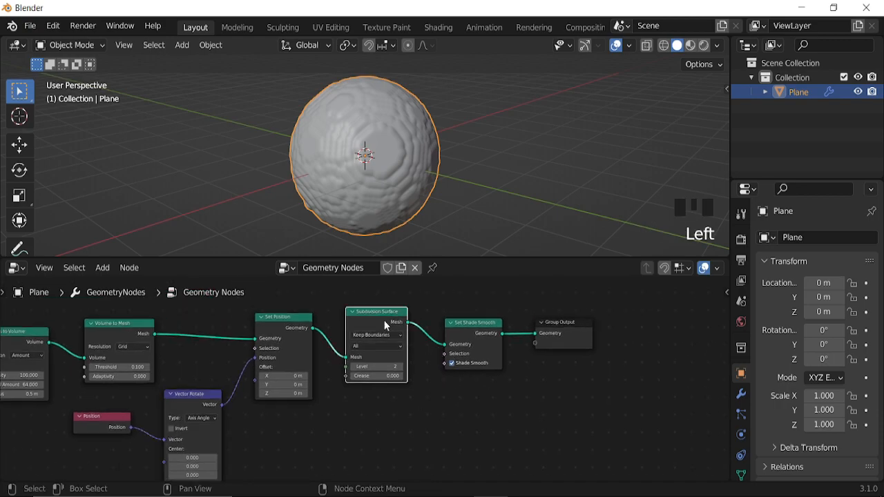
{"action": "scroll", "coordinate": [237, 395], "scroll_direction": "down", "scroll_amount": 4}
{"action": "middle_click_drag", "start_coordinate": [237, 395], "coordinate": [456, 399]}
{"action": "scroll", "coordinate": [500, 365], "scroll_direction": "up", "scroll_amount": 1}
{"action": "scroll", "coordinate": [449, 405], "scroll_direction": "up", "scroll_amount": 8}
{"action": "scroll", "coordinate": [452, 400], "scroll_direction": "up", "scroll_amount": 1}
{"action": "scroll", "coordinate": [446, 404], "scroll_direction": "down", "scroll_amount": 4}
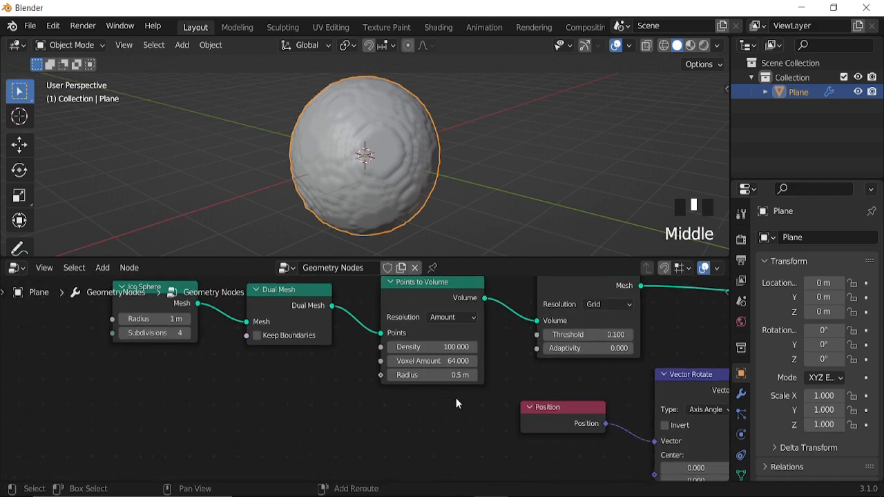
{"action": "key", "text": "shift+a"}
{"action": "mouse_move", "coordinate": [403, 385]}
{"action": "left_click", "coordinate": [525, 337]}
{"action": "left_click", "coordinate": [311, 394]}
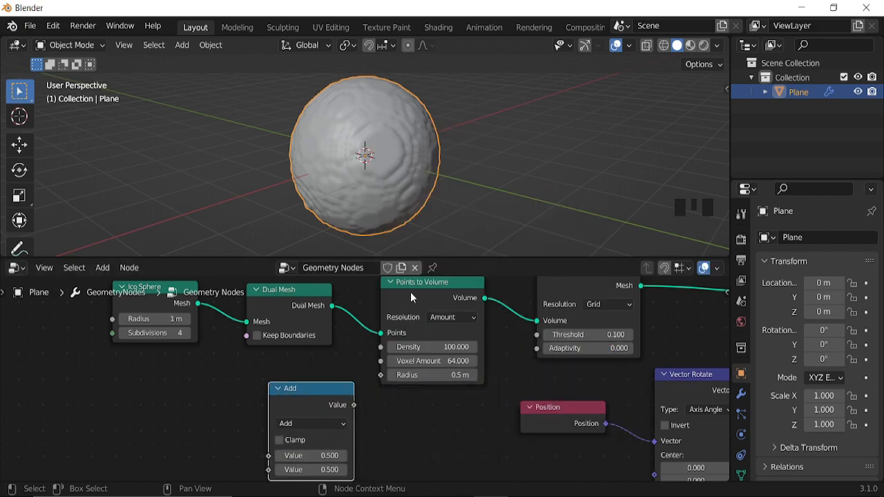
- Connect the Add node's value output to the Voxel Amount socket of Points to Volume
{"action": "middle_click_drag", "start_coordinate": [346, 407], "coordinate": [413, 404]}
{"action": "left_click_drag", "start_coordinate": [413, 403], "coordinate": [361, 392]}
{"action": "left_click_drag", "start_coordinate": [442, 373], "coordinate": [447, 372]}
- Add a Boolean input node with its value enabled and connect it to the Add node's first Value input
{"action": "middle_click_drag", "start_coordinate": [308, 437], "coordinate": [443, 382]}
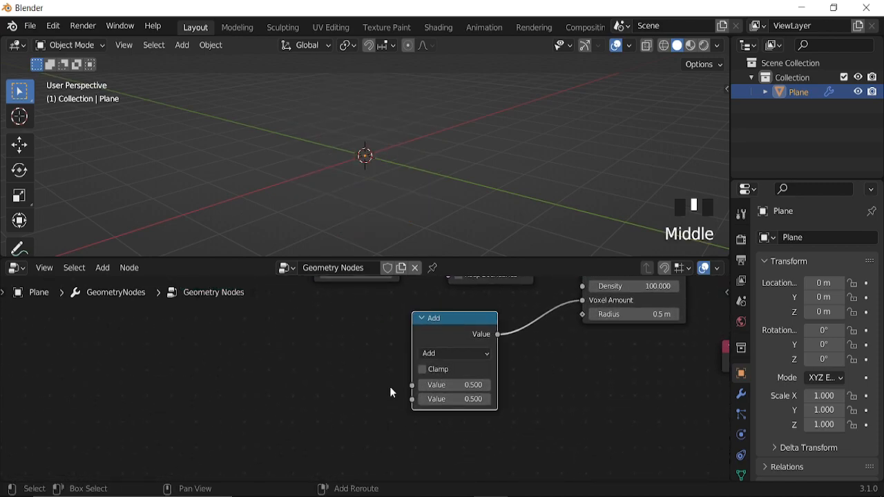
{"action": "key", "text": "shift+a"}
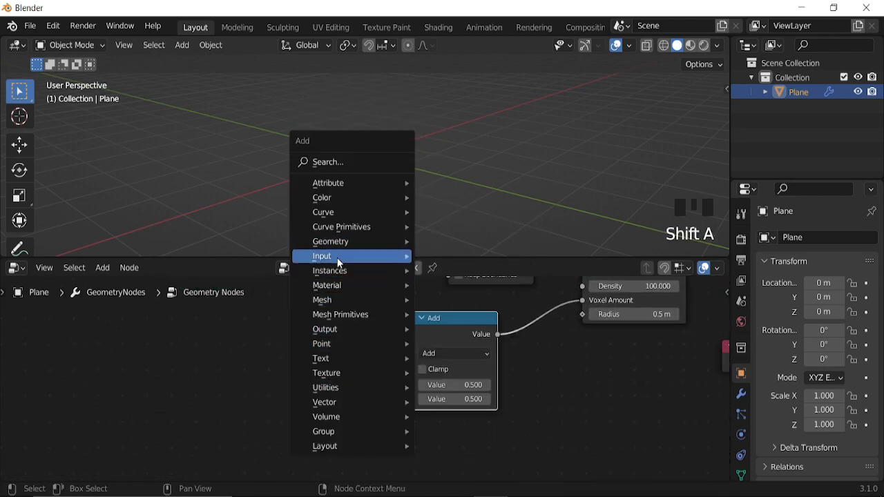
{"action": "mouse_move", "coordinate": [339, 264]}
{"action": "left_click", "coordinate": [465, 263]}
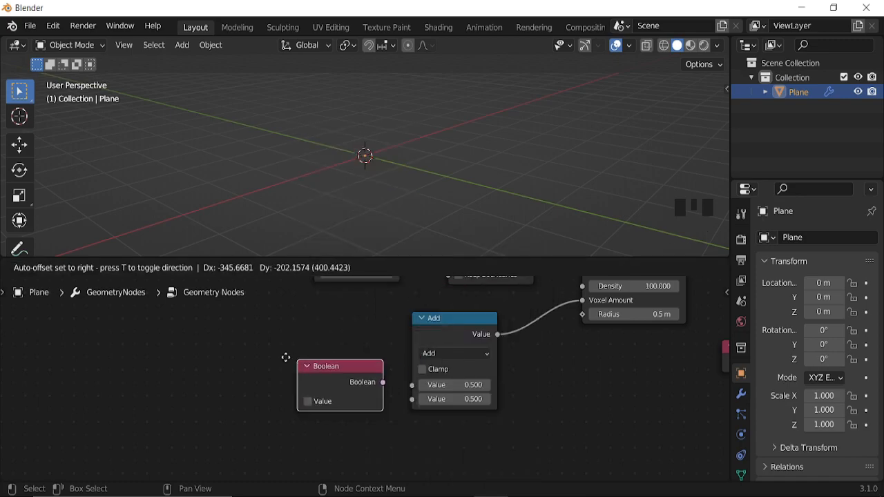
{"action": "left_click", "coordinate": [246, 352]}
{"action": "scroll", "coordinate": [329, 376], "scroll_direction": "up", "scroll_amount": 2}
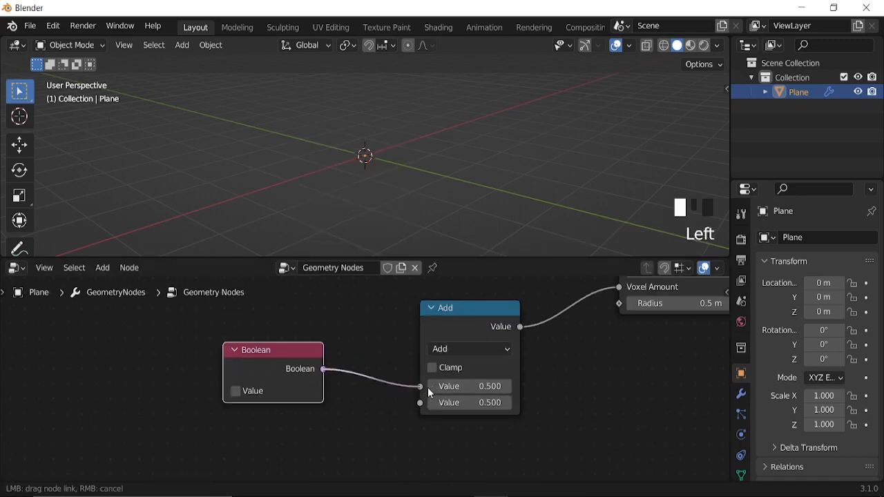
{"action": "left_click_drag", "start_coordinate": [428, 390], "coordinate": [428, 387]}
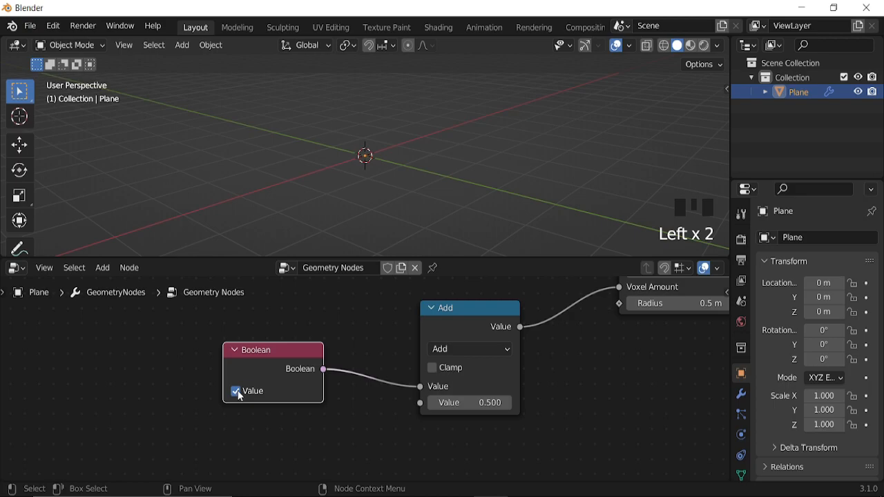
- Set the Add node's second value to 12.06
{"action": "scroll", "coordinate": [448, 390], "scroll_direction": "down", "scroll_amount": 2}
{"action": "middle_click_drag", "start_coordinate": [448, 390], "coordinate": [428, 378]}
{"action": "left_click_drag", "start_coordinate": [311, 418], "coordinate": [368, 432]}
{"action": "scroll", "coordinate": [368, 432], "scroll_direction": "up", "scroll_amount": 6}
{"action": "middle_click_drag", "start_coordinate": [377, 442], "coordinate": [405, 391]}
{"action": "left_click", "coordinate": [378, 386]}
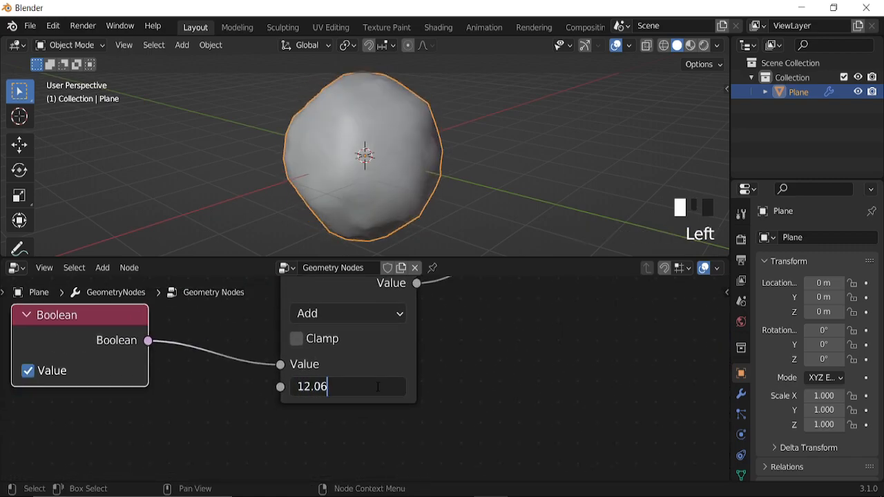
{"action": "type", "text": "12.06"}
{"action": "key", "text": "Return"}
- Set the Points to Volume radius to 0.1 m
{"action": "scroll", "coordinate": [392, 384], "scroll_direction": "down", "scroll_amount": 5}
{"action": "middle_click_drag", "start_coordinate": [481, 330], "coordinate": [316, 410]}
{"action": "scroll", "coordinate": [381, 404], "scroll_direction": "up", "scroll_amount": 7}
{"action": "left_click", "coordinate": [402, 387]}
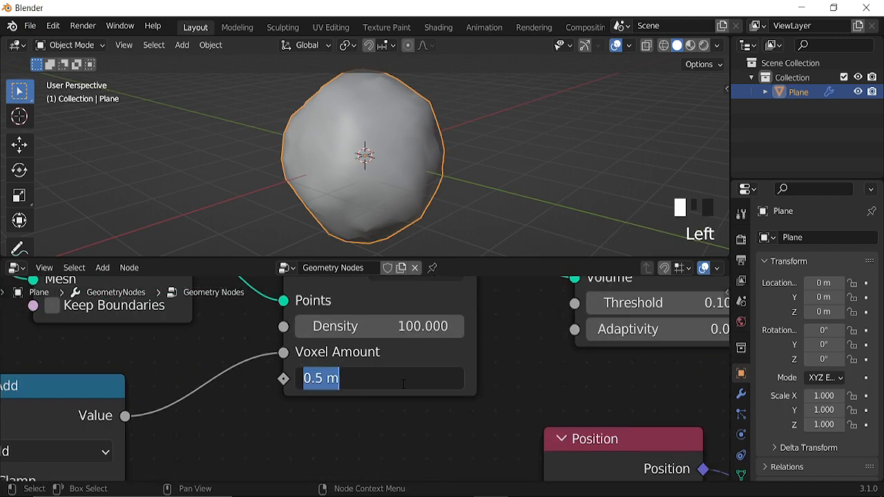
{"action": "type", "text": "0."}
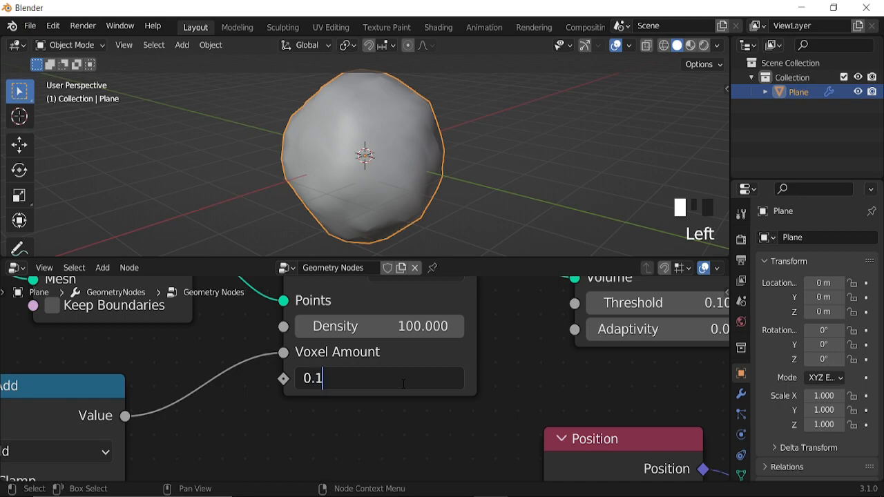
{"action": "type", "text": "1"}
{"action": "key", "text": "Return"}
- Set the Vector Rotate node's angle to 0°
{"action": "middle_click_drag", "start_coordinate": [429, 185], "coordinate": [480, 286]}
{"action": "scroll", "coordinate": [527, 362], "scroll_direction": "down", "scroll_amount": 5}
{"action": "middle_click_drag", "start_coordinate": [527, 362], "coordinate": [332, 322]}
{"action": "middle_click_drag", "start_coordinate": [549, 417], "coordinate": [542, 363]}
{"action": "left_click", "coordinate": [464, 398]}
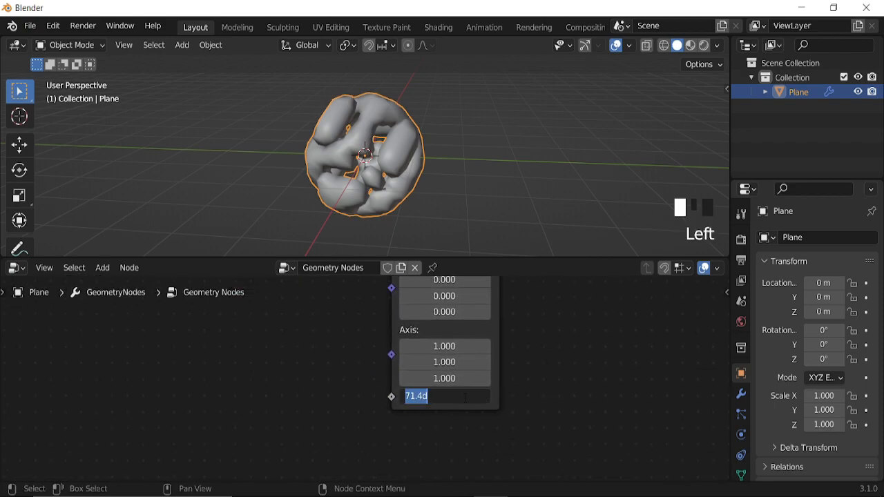
{"action": "type", "text": "0"}
{"action": "key", "text": "Return"}
- Set the Points to Volume radius to 0.13 m and check the mesh from another angle
{"action": "scroll", "coordinate": [359, 352], "scroll_direction": "down", "scroll_amount": 4}
{"action": "middle_click_drag", "start_coordinate": [358, 353], "coordinate": [408, 407]}
{"action": "scroll", "coordinate": [521, 350], "scroll_direction": "up", "scroll_amount": 4}
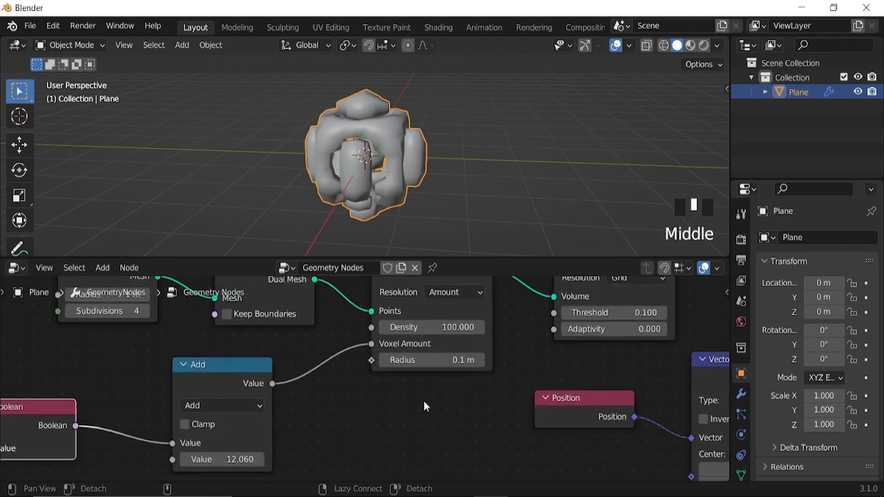
{"action": "scroll", "coordinate": [475, 373], "scroll_direction": "up", "scroll_amount": 3}
{"action": "left_click", "coordinate": [474, 359]}
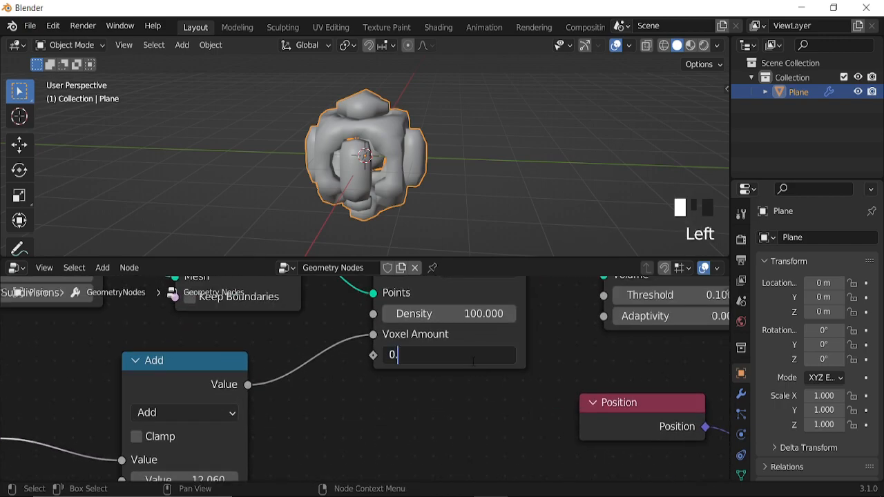
{"action": "type", "text": "0.13"}
{"action": "key", "text": "Return"}
{"action": "middle_click_drag", "start_coordinate": [428, 152], "coordinate": [354, 174]}
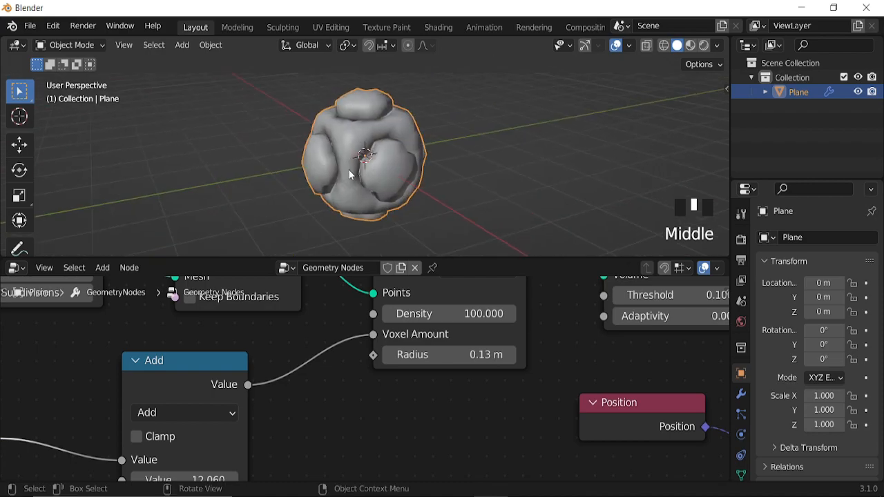
- Add a Bevel modifier to the plane object after its Geometry Nodes modifier
{"action": "left_click", "coordinate": [741, 393]}
{"action": "left_click", "coordinate": [774, 237]}
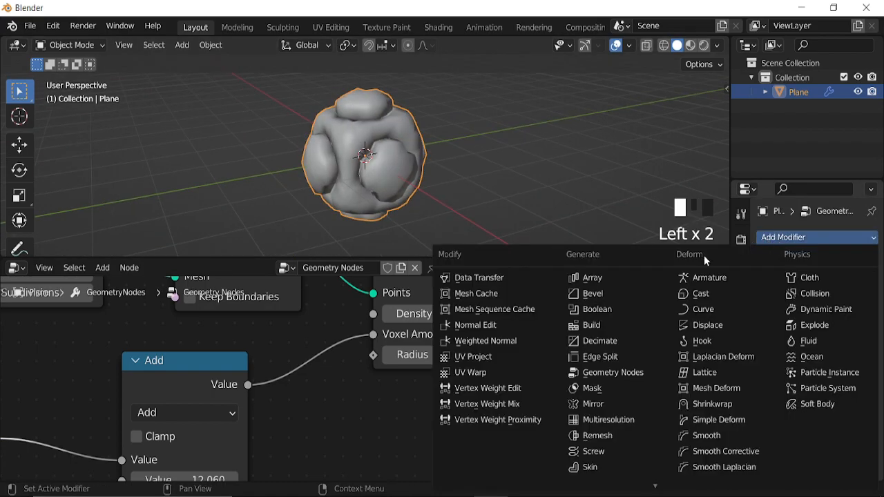
{"action": "left_click", "coordinate": [611, 294]}
{"action": "scroll", "coordinate": [395, 180], "scroll_direction": "up", "scroll_amount": 5}
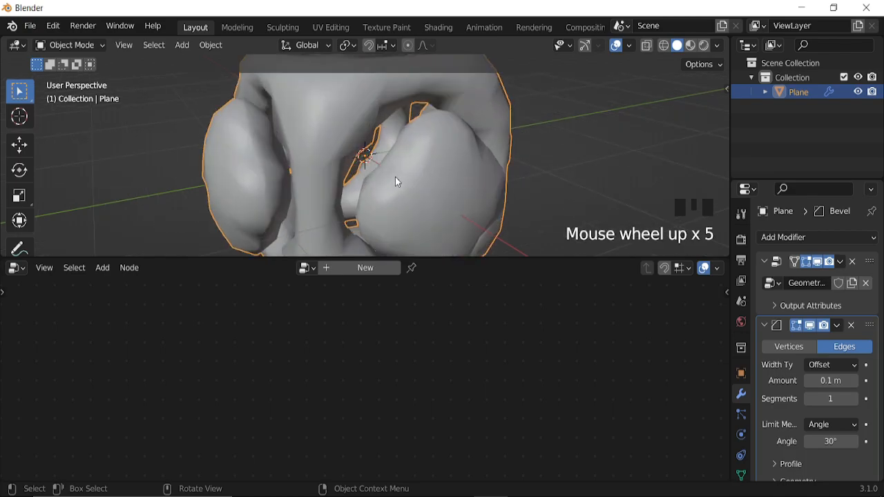
{"action": "scroll", "coordinate": [395, 178], "scroll_direction": "down", "scroll_amount": 3}
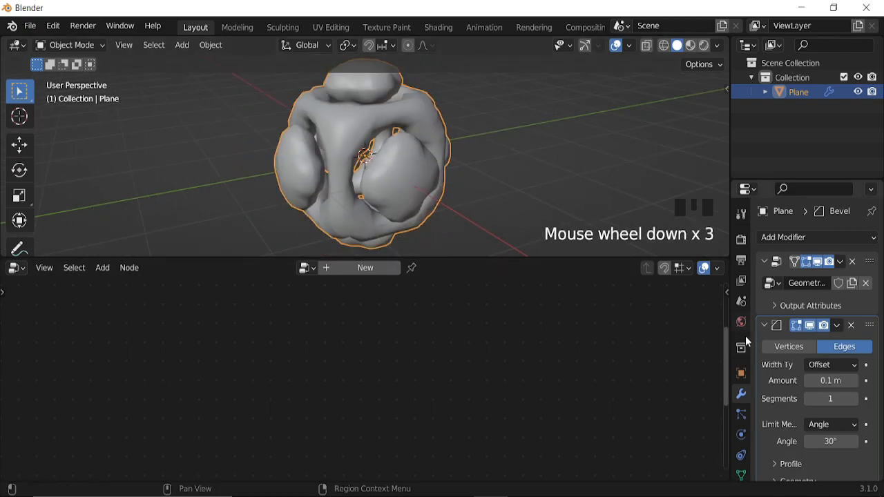
- Set the Bevel amount to 0.19 m and turn off the modifier's viewport display
{"action": "left_click", "coordinate": [833, 381]}
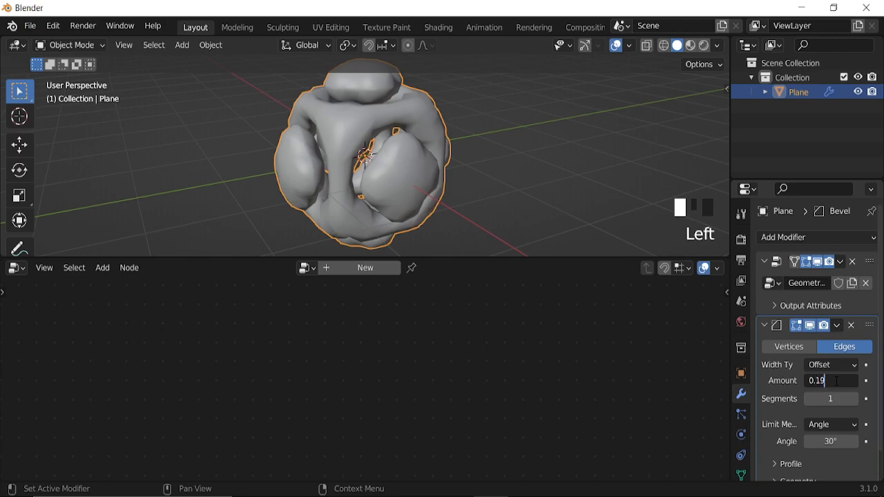
{"action": "left_click", "coordinate": [811, 332]}
{"action": "left_click", "coordinate": [765, 324]}
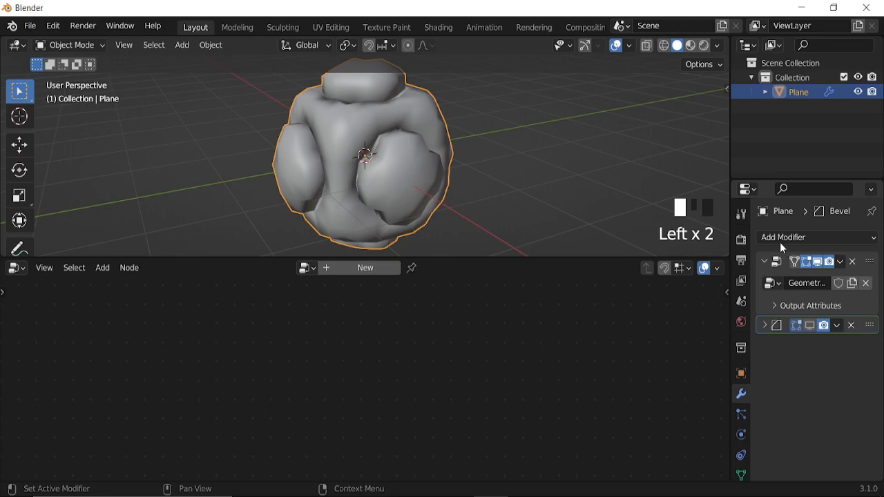
- Add a Cast modifier and set its factor to 0.72
{"action": "left_click", "coordinate": [780, 239]}
{"action": "left_click", "coordinate": [708, 295]}
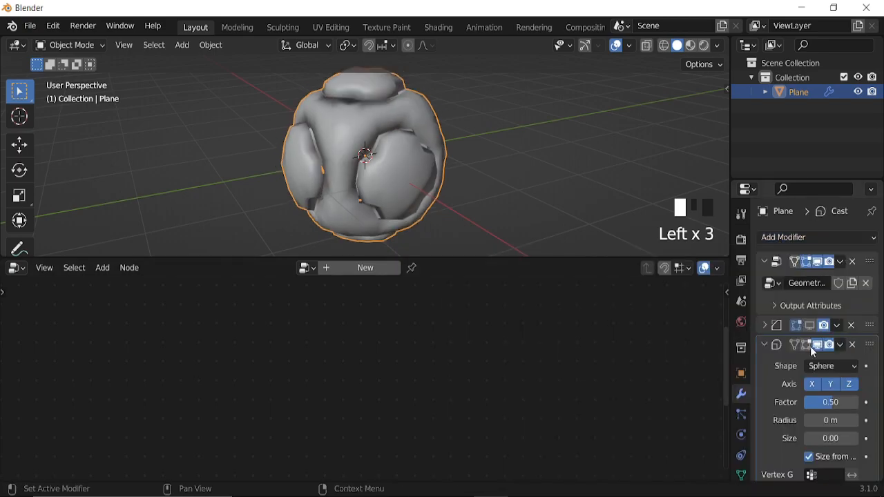
{"action": "scroll", "coordinate": [802, 349], "scroll_direction": "down", "scroll_amount": 4}
{"action": "left_click", "coordinate": [835, 381]}
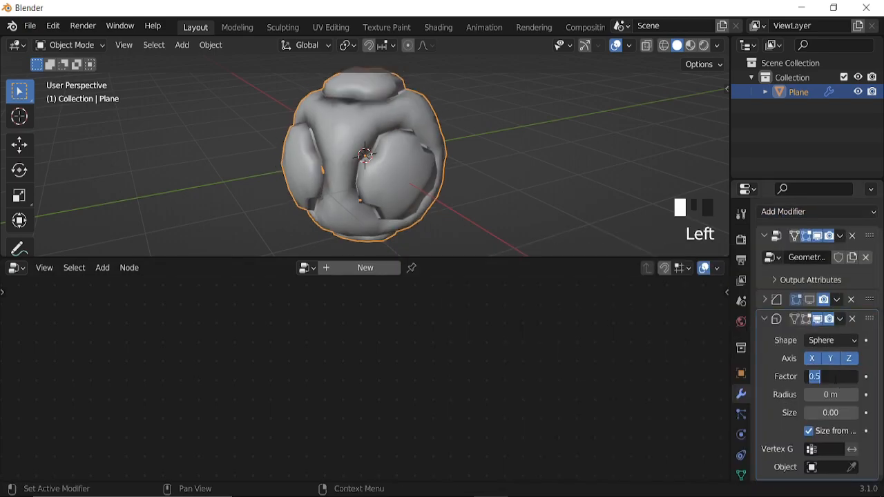
{"action": "key", "text": "Return"}
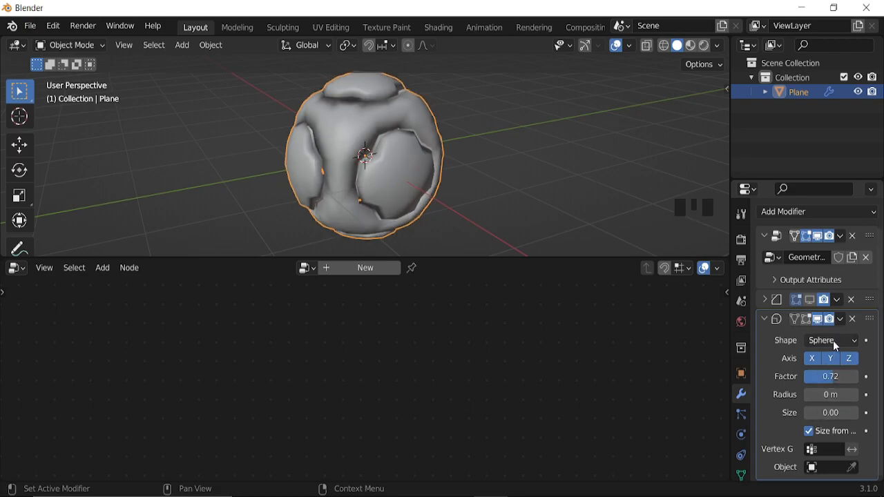
- Change the Cast shape to Cuboid and turn the Bevel modifier's viewport display back on
{"action": "left_click", "coordinate": [833, 340]}
{"action": "left_click", "coordinate": [814, 390]}
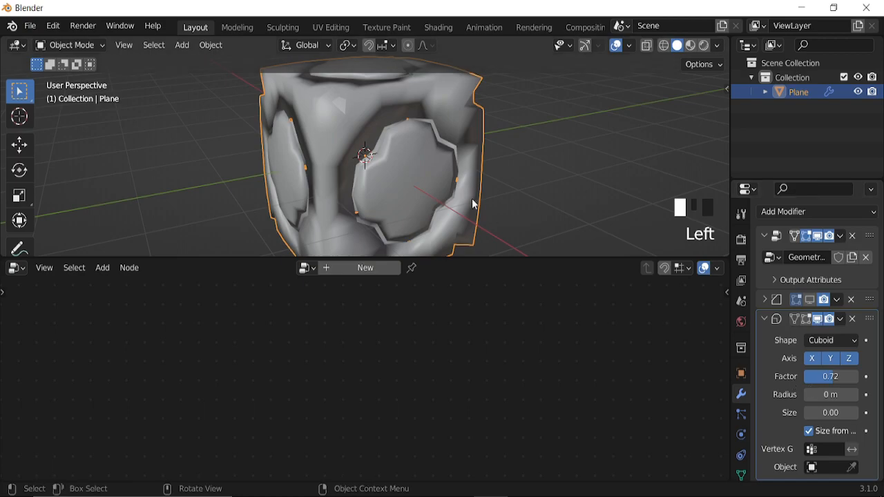
{"action": "scroll", "coordinate": [438, 203], "scroll_direction": "down", "scroll_amount": 2}
{"action": "middle_click_drag", "start_coordinate": [438, 203], "coordinate": [485, 212]}
{"action": "left_click", "coordinate": [809, 299]}
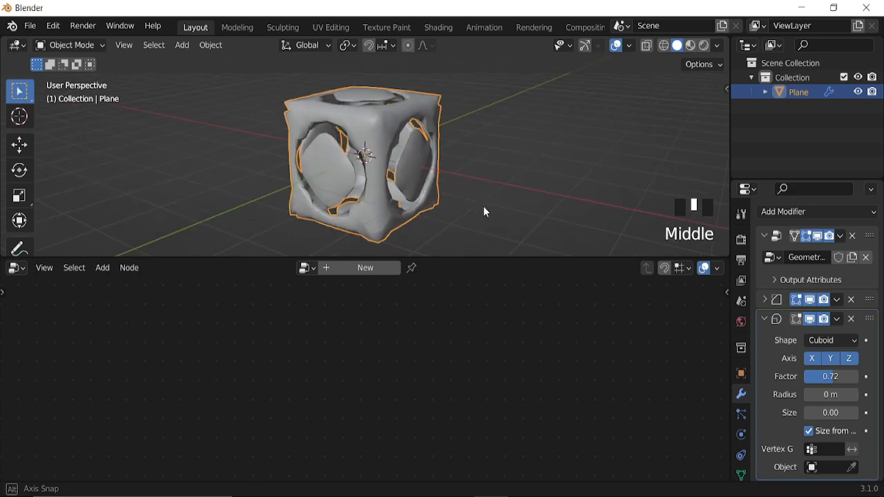
{"action": "left_click", "coordinate": [763, 318]}
{"action": "left_click", "coordinate": [784, 239]}
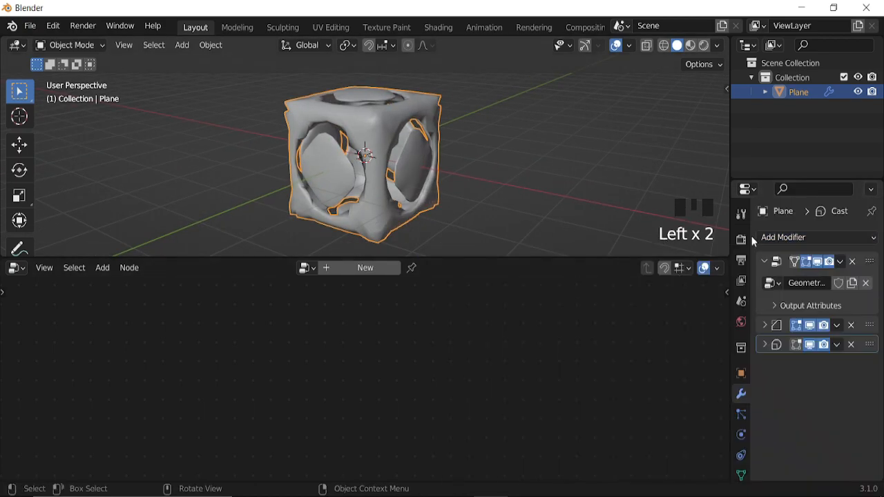
- Make the Geometry Nodes modifier active and unmute the Subdivision Surface node in its tree
{"action": "left_click", "coordinate": [865, 269]}
{"action": "scroll", "coordinate": [495, 382], "scroll_direction": "down", "scroll_amount": 7}
{"action": "middle_click_drag", "start_coordinate": [469, 369], "coordinate": [323, 328]}
{"action": "middle_click_drag", "start_coordinate": [553, 404], "coordinate": [601, 322]}
{"action": "middle_click_drag", "start_coordinate": [515, 369], "coordinate": [449, 408]}
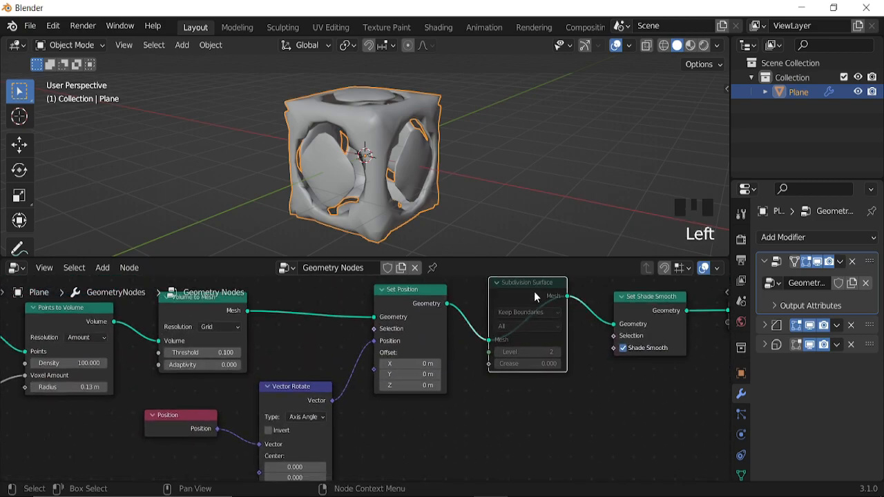
{"action": "key", "text": "m"}
- Drive the Vector Rotate angle with the Seconds output of a new Scene Time node and preview the animation
{"action": "middle_click_drag", "start_coordinate": [384, 440], "coordinate": [620, 322]}
{"action": "key", "text": "shift+a"}
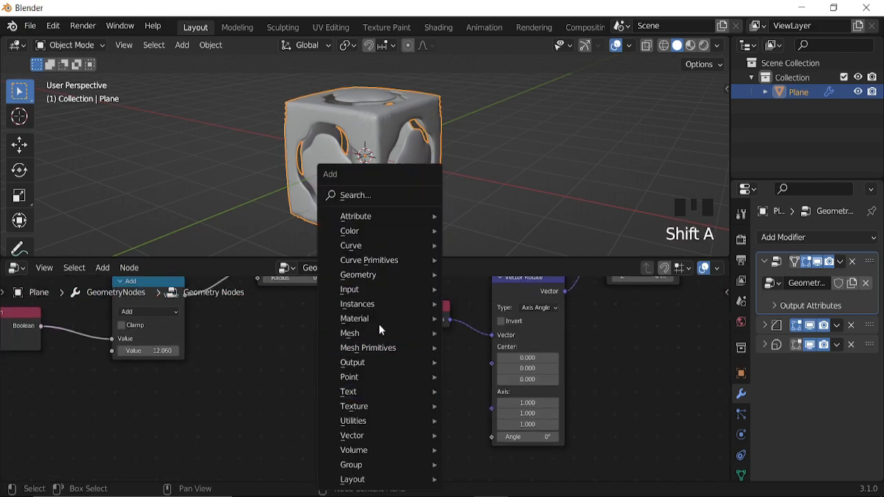
{"action": "mouse_move", "coordinate": [373, 293]}
{"action": "left_click", "coordinate": [477, 288]}
{"action": "left_click", "coordinate": [308, 400]}
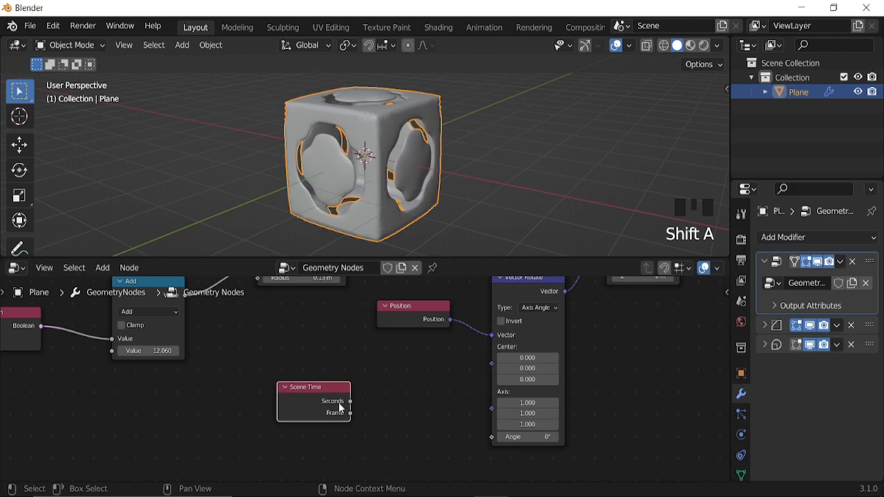
{"action": "left_click_drag", "start_coordinate": [349, 403], "coordinate": [492, 437]}
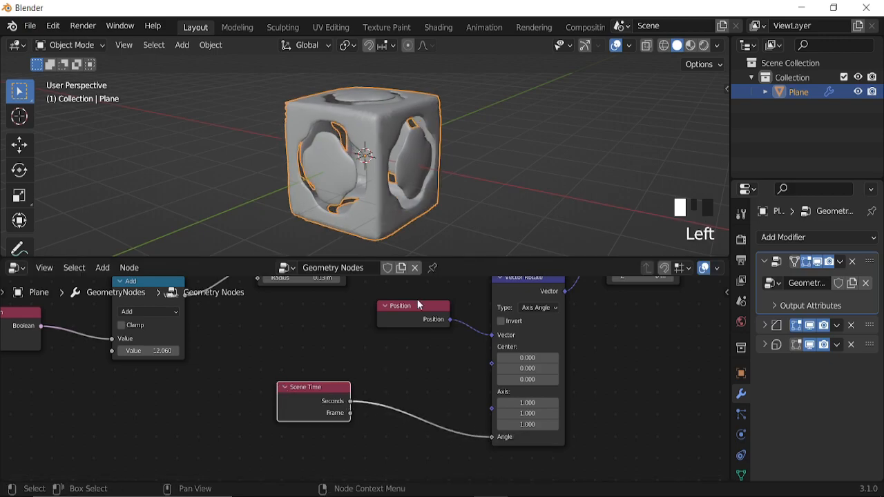
{"action": "key", "text": "space"}
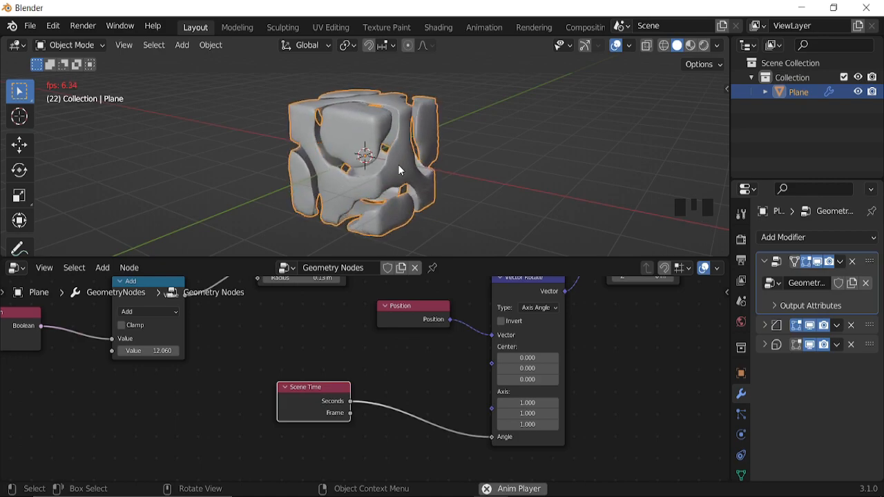
{"action": "key", "text": "space"}
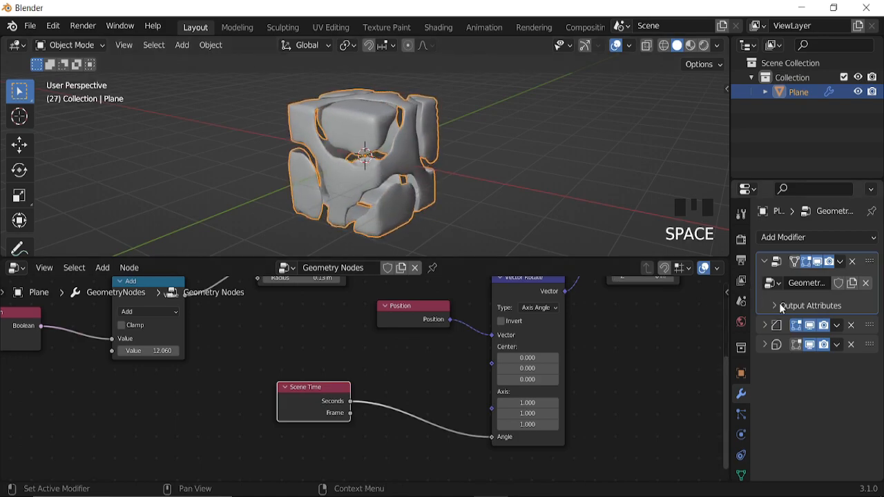
- Add a Solidify modifier and set its thickness to about -0.074 m
{"action": "left_click", "coordinate": [773, 239]}
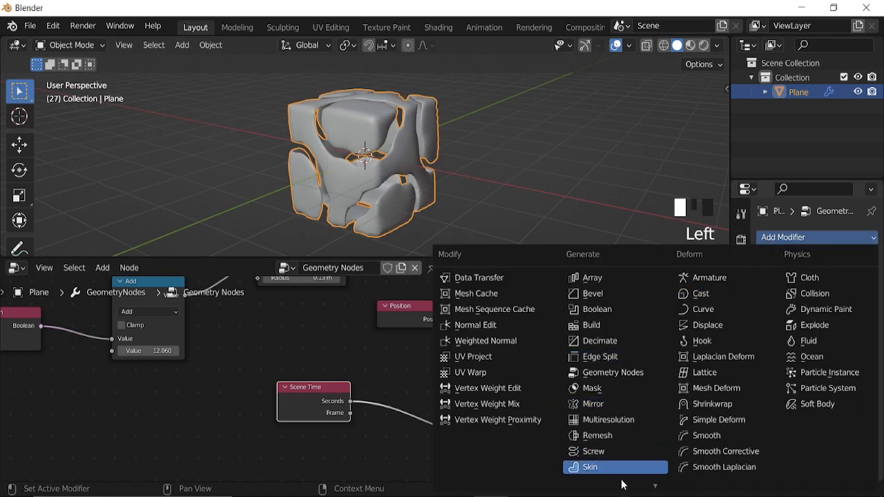
{"action": "scroll", "coordinate": [622, 481], "scroll_direction": "down", "scroll_amount": 5}
{"action": "left_click", "coordinate": [605, 401]}
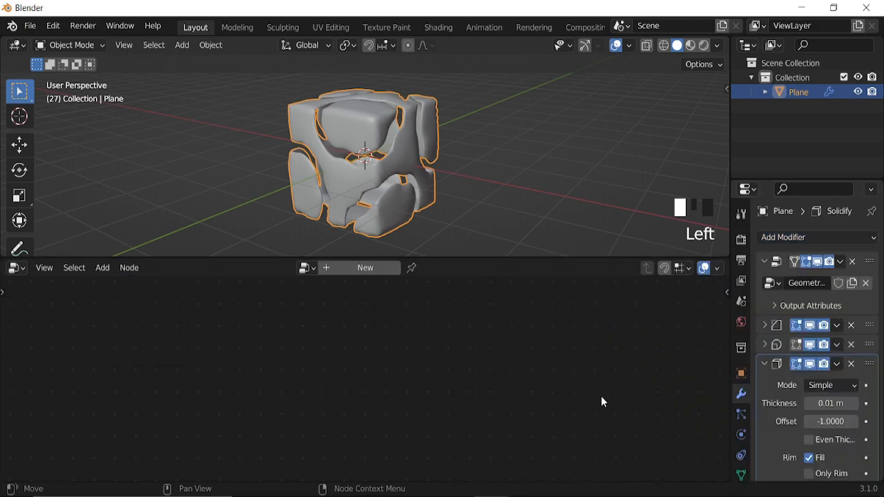
{"action": "left_click_drag", "start_coordinate": [831, 403], "coordinate": [805, 403], "text": "shift"}
{"action": "left_click_drag", "start_coordinate": [831, 403], "coordinate": [827, 404]}
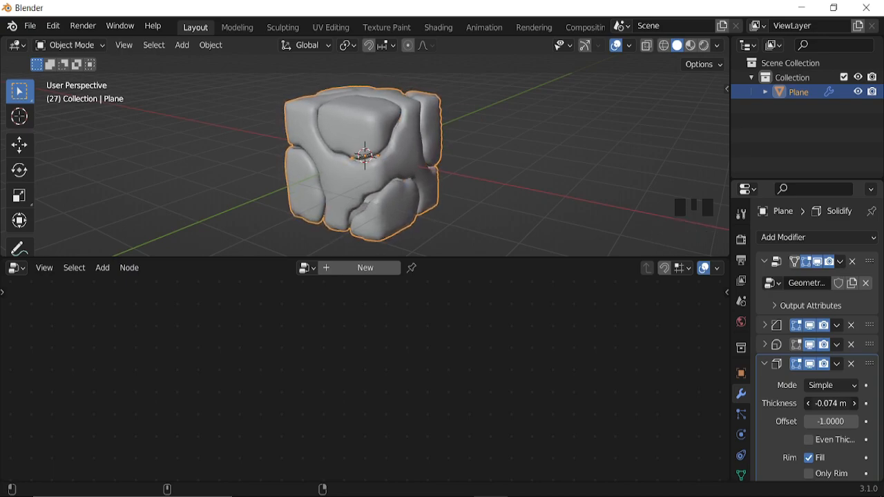
{"action": "middle_click_drag", "start_coordinate": [536, 196], "coordinate": [546, 221]}
{"action": "left_click", "coordinate": [765, 364]}
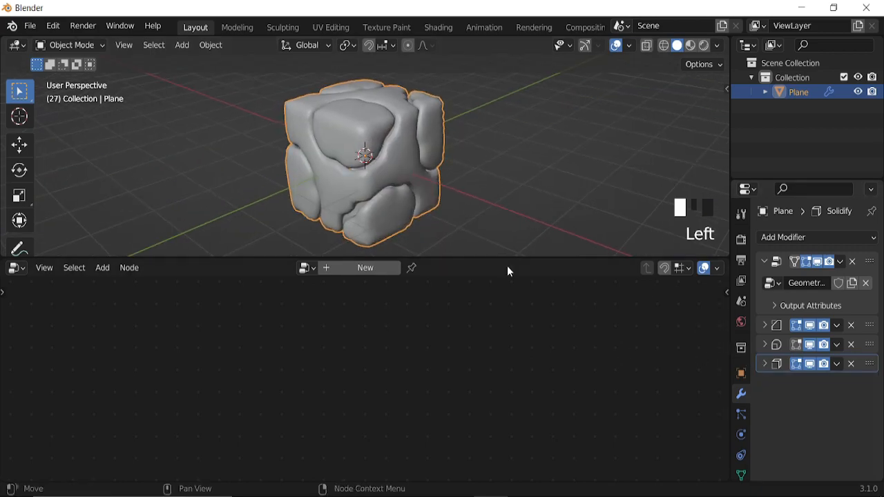
- Add a mesh plane at the origin and scale it up to about 7.5 times its size
{"action": "key", "text": "shift+a"}
{"action": "mouse_move", "coordinate": [439, 176]}
{"action": "left_click", "coordinate": [513, 176]}
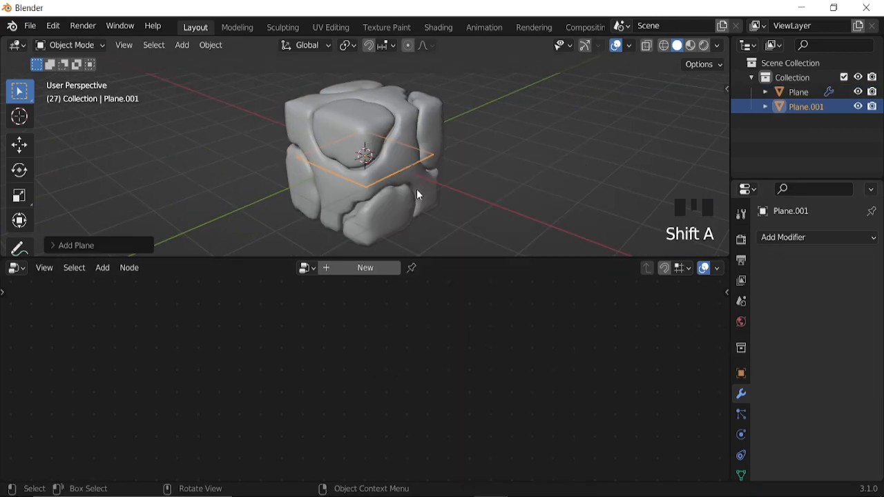
{"action": "scroll", "coordinate": [415, 190], "scroll_direction": "down", "scroll_amount": 3}
{"action": "key", "text": "s"}
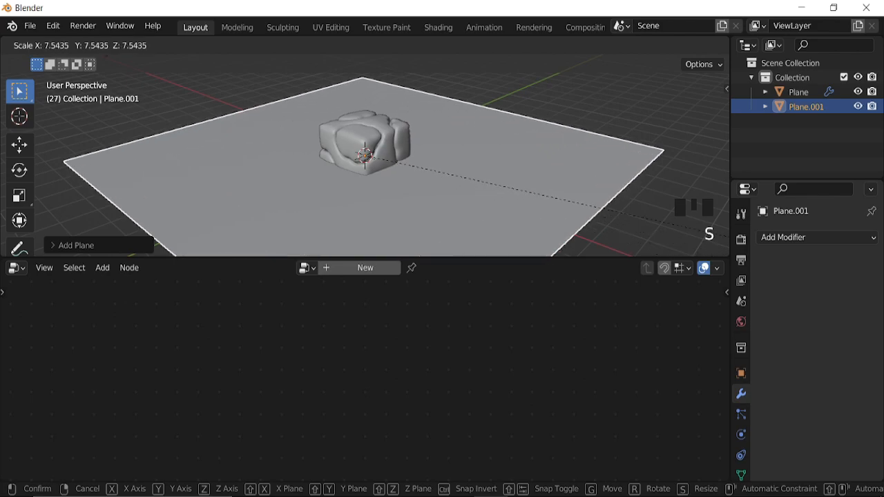
{"action": "left_click", "coordinate": [315, 254]}
{"action": "scroll", "coordinate": [348, 200], "scroll_direction": "down", "scroll_amount": 3}
- Extrude the new plane's back edge upward to form a vertical wall behind the cube
{"action": "key", "text": "Tab"}
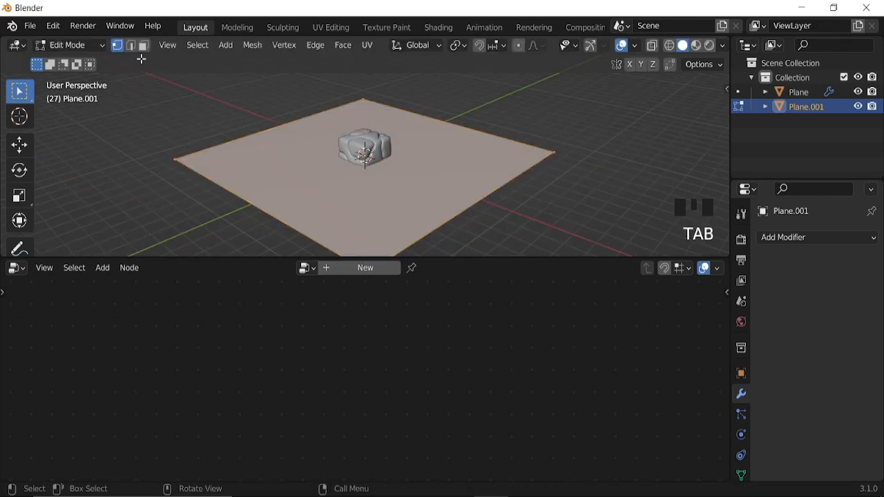
{"action": "left_click", "coordinate": [364, 178]}
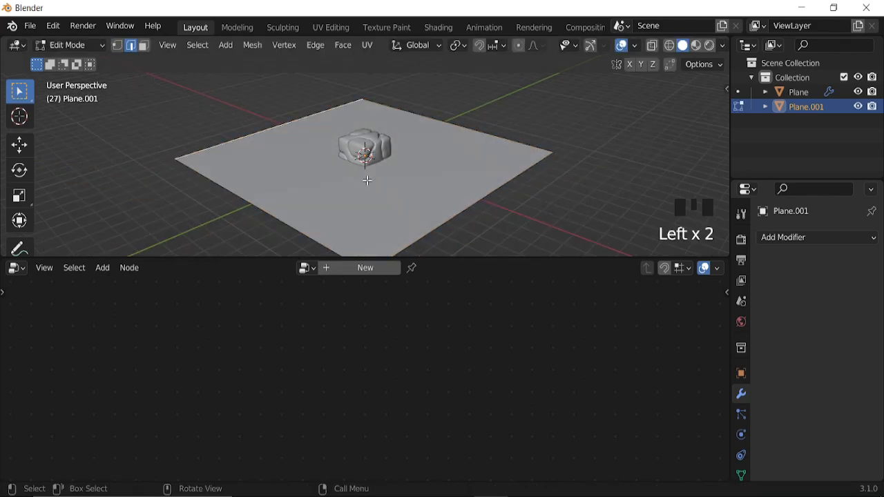
{"action": "key", "text": "e"}
{"action": "left_click", "coordinate": [356, 98]}
{"action": "key", "text": "Tab"}
- Lower the backdrop along Z in the right view until its floor lies beneath the cube
{"action": "key", "text": "KP_3"}
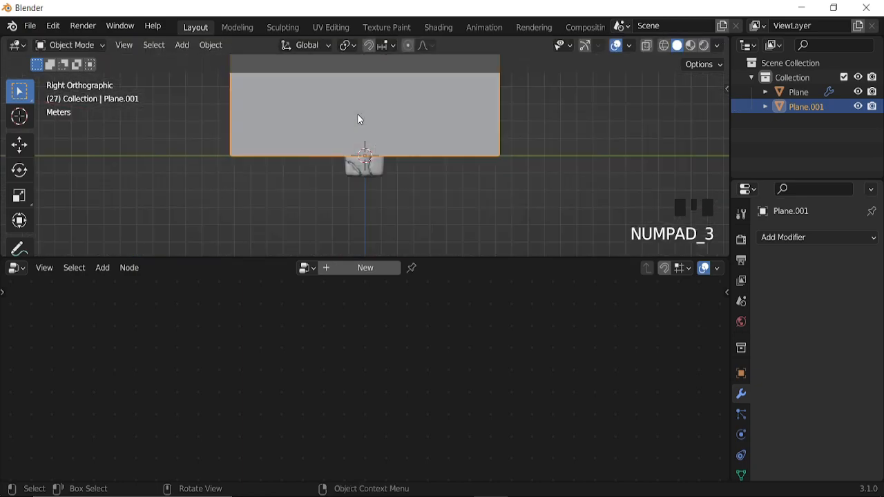
{"action": "key", "text": "g"}
{"action": "key", "text": "z"}
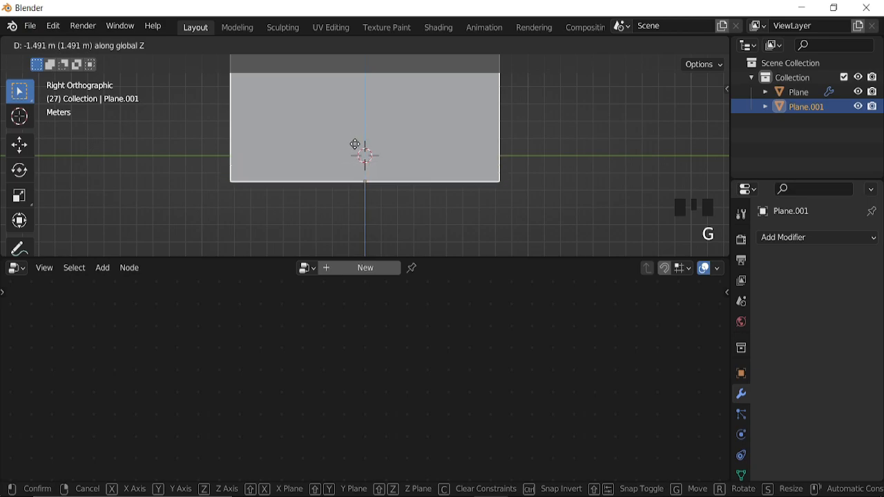
{"action": "left_click", "coordinate": [357, 149]}
{"action": "middle_click_drag", "start_coordinate": [357, 149], "coordinate": [407, 177]}
- Add a camera, align it to the current front view of the cube, and set its focal length to 96 mm
{"action": "key", "text": "shift+a"}
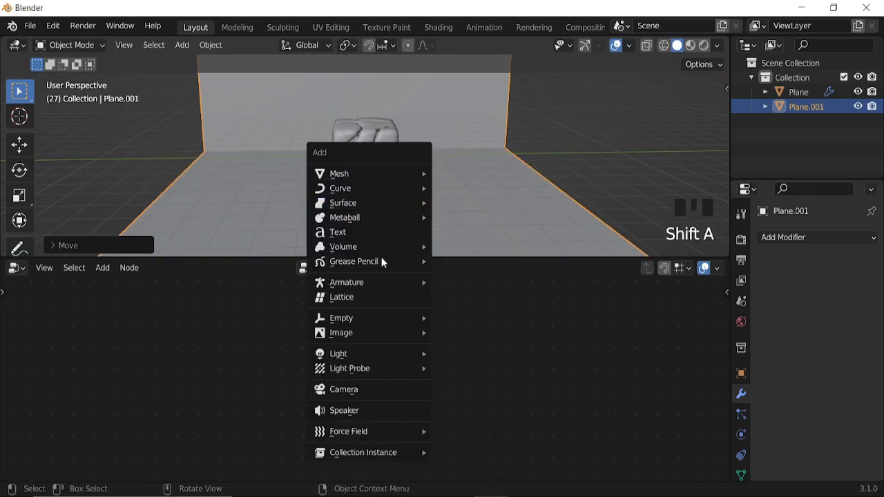
{"action": "left_click", "coordinate": [371, 389]}
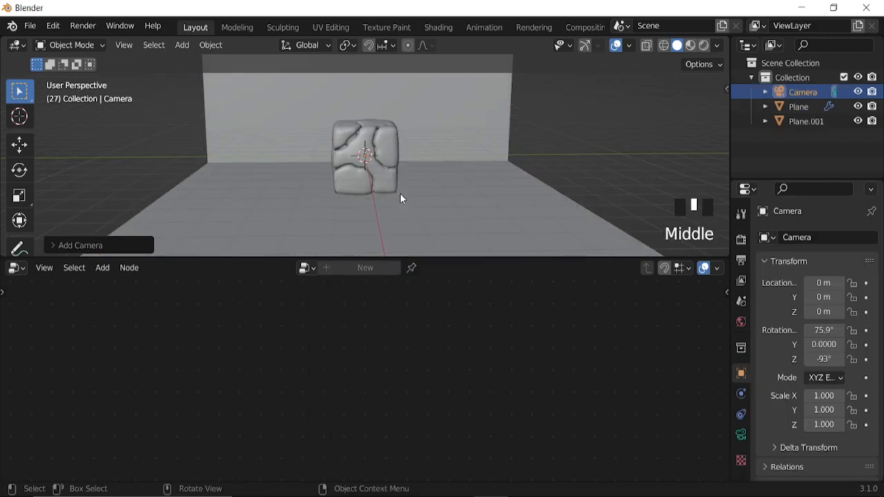
{"action": "key", "text": "ctrl+alt+KP_0"}
{"action": "scroll", "coordinate": [403, 194], "scroll_direction": "down", "scroll_amount": 3}
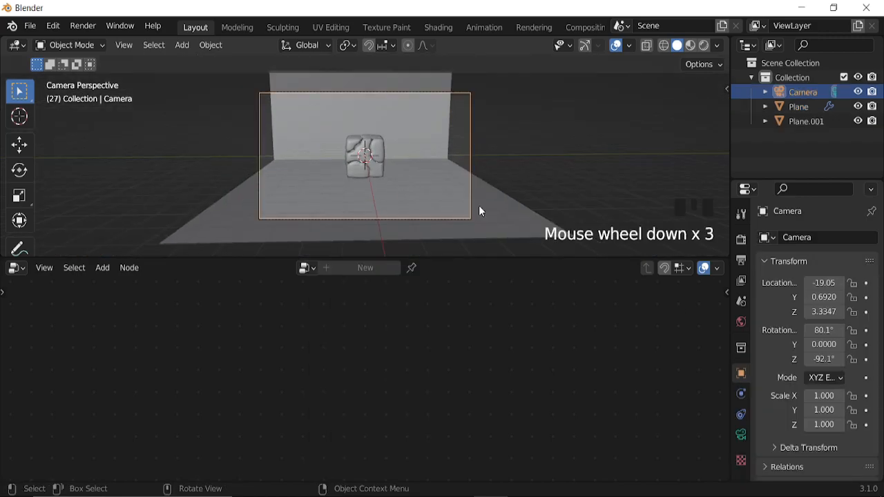
{"action": "left_click", "coordinate": [741, 434]}
{"action": "left_click_drag", "start_coordinate": [831, 306], "coordinate": [865, 306]}
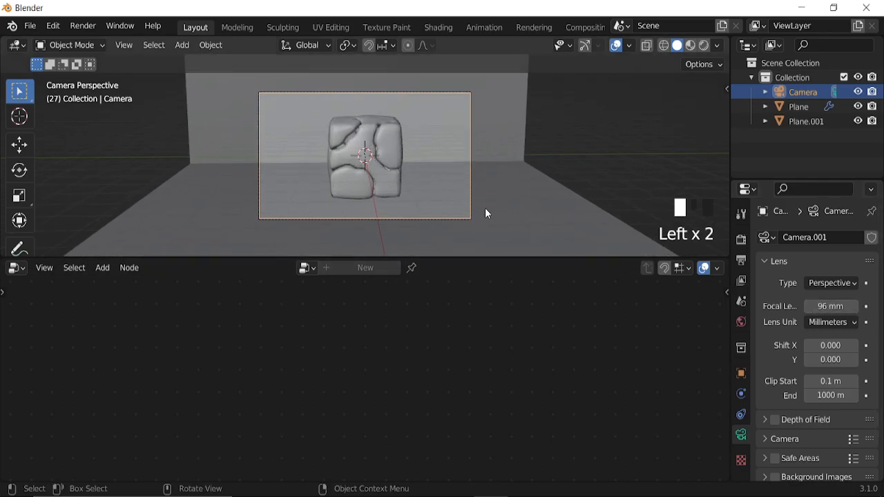
- Add a Bevel modifier to the backdrop plane with an amount of 0.31 m and 4 segments
{"action": "left_click", "coordinate": [509, 194]}
{"action": "left_click", "coordinate": [742, 394]}
{"action": "left_click", "coordinate": [784, 237]}
{"action": "left_click", "coordinate": [629, 300]}
{"action": "left_click_drag", "start_coordinate": [827, 319], "coordinate": [844, 319]}
{"action": "left_click", "coordinate": [852, 337]}
{"action": "left_click", "coordinate": [851, 338]}
{"action": "left_click", "coordinate": [850, 336]}
{"action": "left_click", "coordinate": [851, 337]}
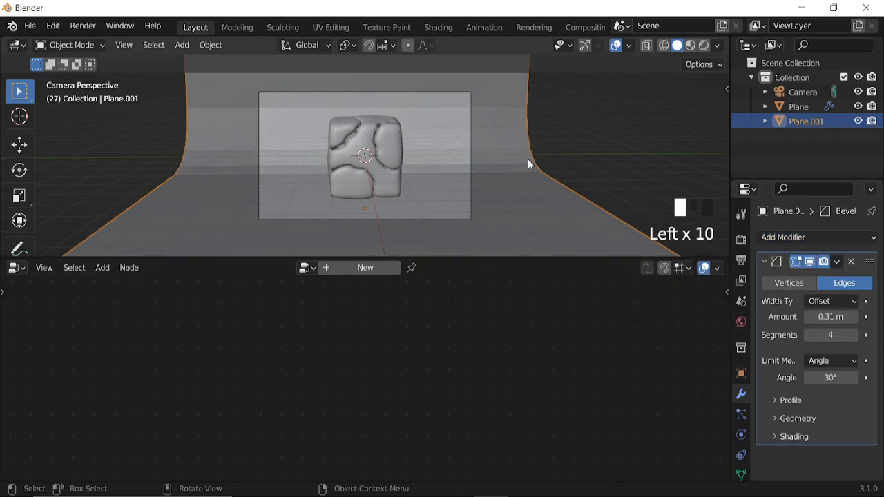
- Shade the bevelled backdrop plane smooth
{"action": "right_click", "coordinate": [526, 161]}
{"action": "mouse_move", "coordinate": [384, 170]}
{"action": "middle_mouse_down"}
{"action": "mouse_move", "coordinate": [335, 185]}
{"action": "mouse_move", "coordinate": [452, 187]}
{"action": "mouse_move", "coordinate": [389, 182]}
{"action": "middle_mouse_up"}
{"action": "key", "text": "KP_0"}
{"action": "scroll", "coordinate": [387, 185], "scroll_direction": "down", "scroll_amount": 3}
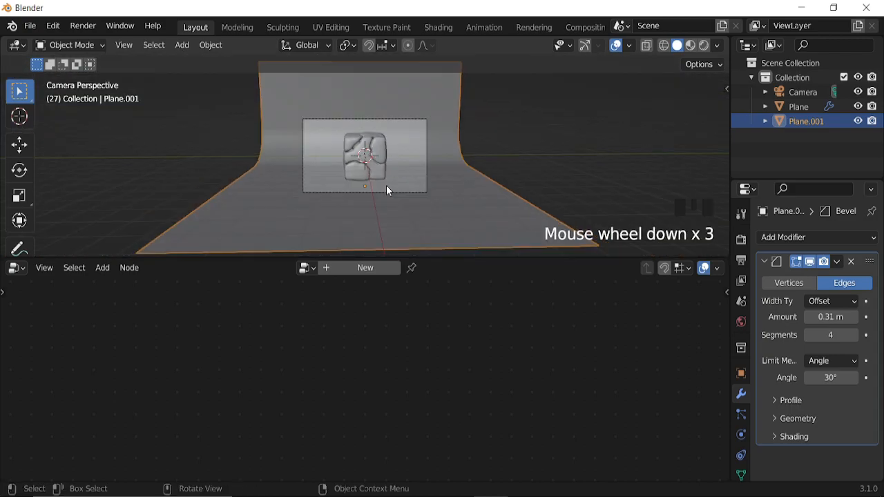
- Add an area light and raise it above the cube to a Z location of about 3.43 m
{"action": "key", "text": "shift+a"}
{"action": "mouse_move", "coordinate": [384, 237]}
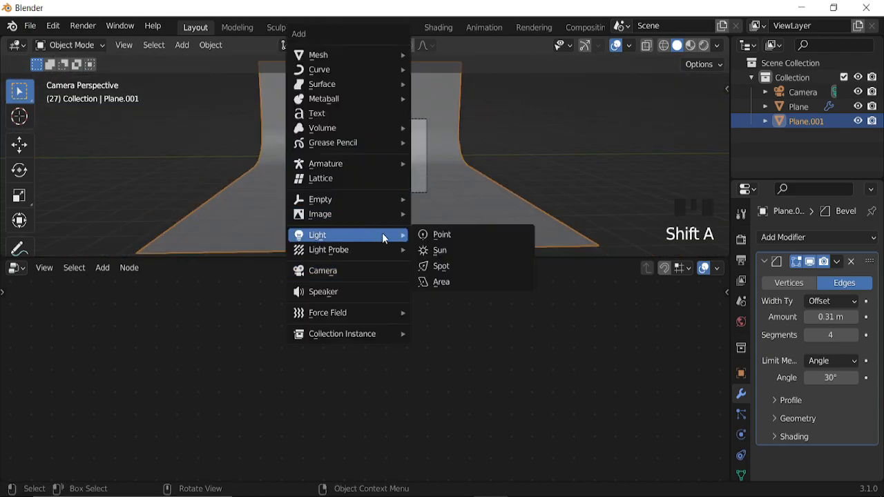
{"action": "left_click", "coordinate": [439, 282]}
{"action": "middle_click_drag", "start_coordinate": [318, 160], "coordinate": [384, 181]}
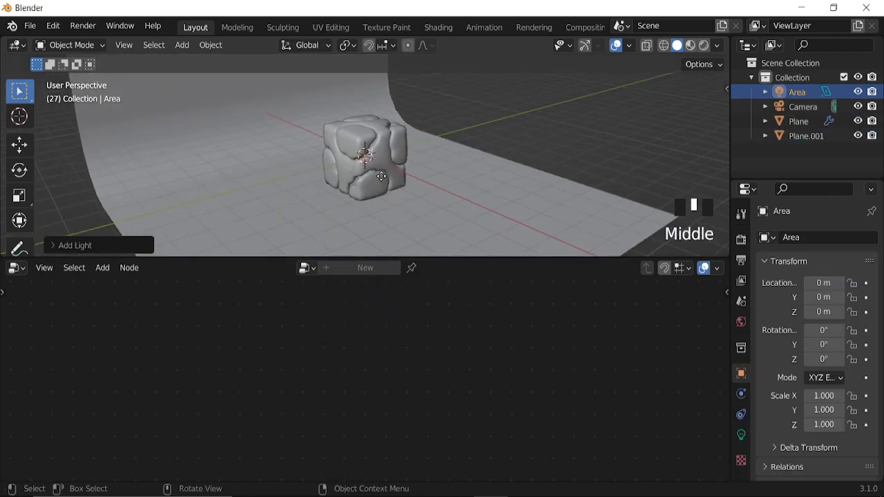
{"action": "key", "text": "g"}
{"action": "key", "text": "z"}
{"action": "left_click", "coordinate": [377, 100]}
- Scale the area light to about 2.67 and raise it to a Z location of about 4.64 m
{"action": "scroll", "coordinate": [380, 125], "scroll_direction": "down", "scroll_amount": 4}
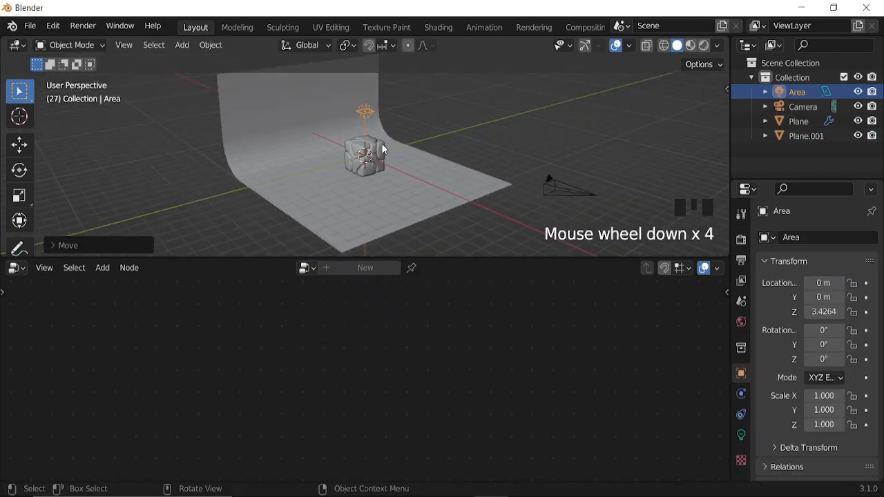
{"action": "key", "text": "s"}
{"action": "left_click", "coordinate": [483, 173]}
{"action": "key", "text": "g"}
{"action": "key", "text": "z"}
{"action": "left_click", "coordinate": [474, 156]}
- Move the area light to about 3.8 m on Y and -3.1 m on X
{"action": "key", "text": "g"}
{"action": "key", "text": "y"}
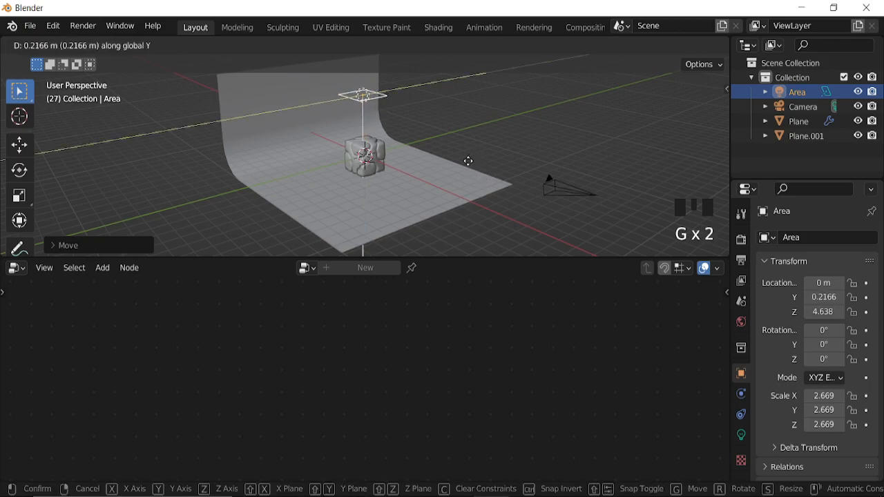
{"action": "key", "text": "g"}
{"action": "key", "text": "x"}
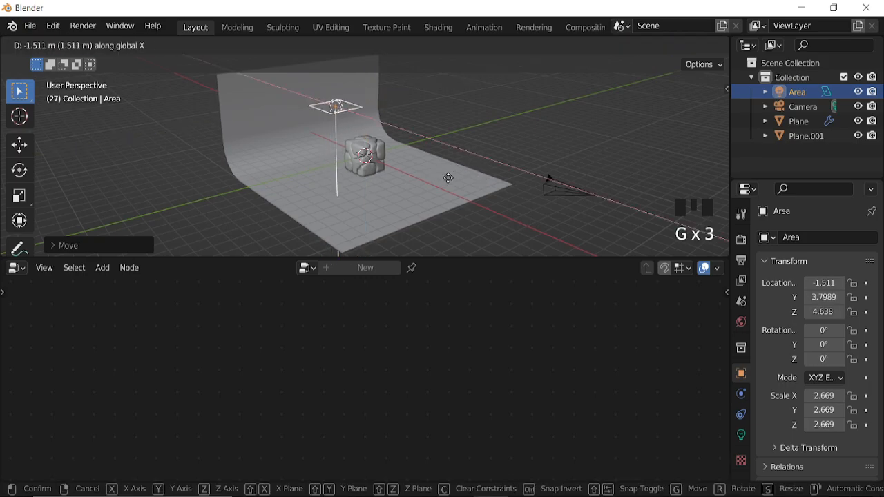
{"action": "left_click", "coordinate": [460, 183]}
- Aim the area light at the cube by rotating it about -42.4° around X and 34° around Z
{"action": "middle_click_drag", "start_coordinate": [429, 176], "coordinate": [366, 171]}
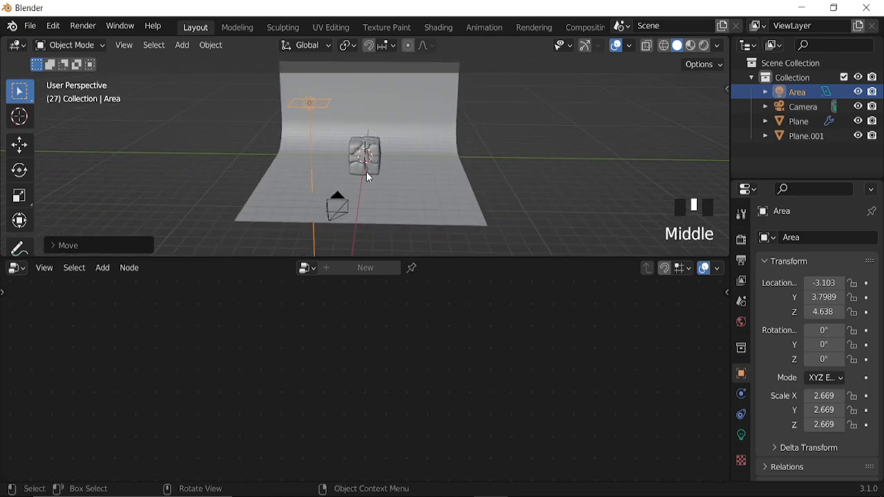
{"action": "key", "text": "r"}
{"action": "key", "text": "x"}
{"action": "left_click", "coordinate": [404, 136]}
{"action": "middle_click_drag", "start_coordinate": [399, 135], "coordinate": [428, 188]}
{"action": "key", "text": "r"}
{"action": "key", "text": "z"}
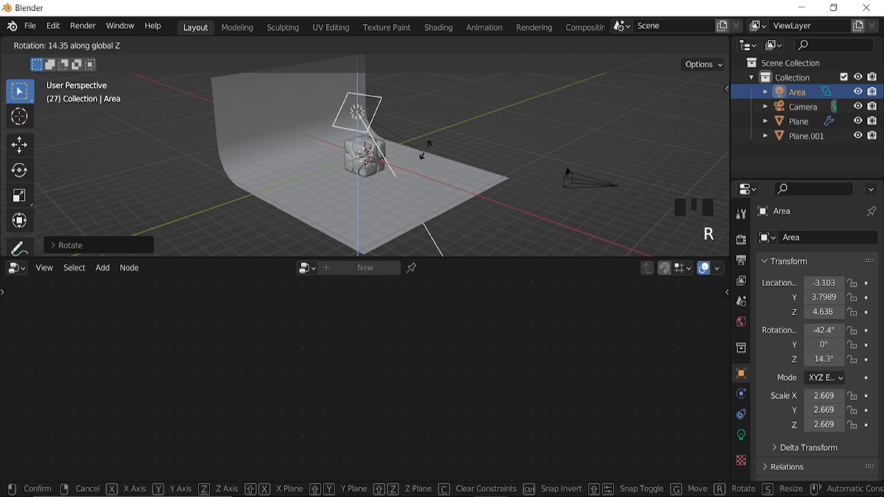
{"action": "left_click", "coordinate": [407, 121]}
- Set the area light's power to 500 W
{"action": "middle_click_drag", "start_coordinate": [442, 174], "coordinate": [357, 175]}
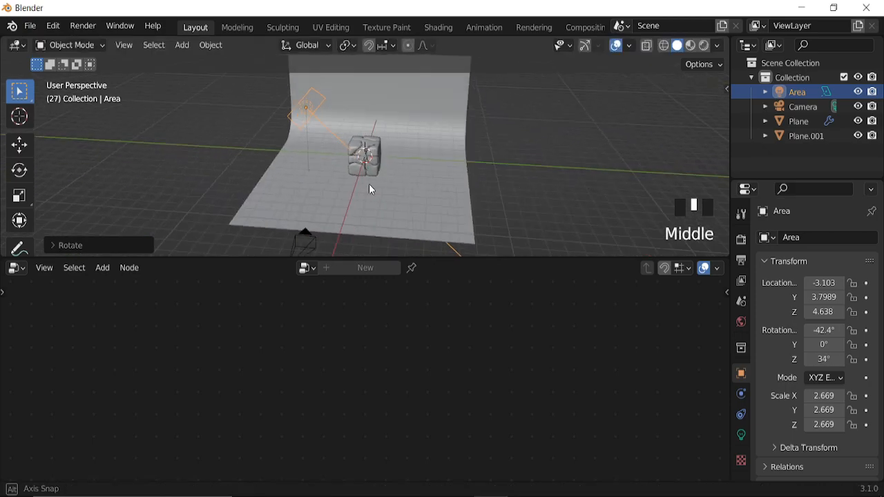
{"action": "left_click", "coordinate": [741, 436]}
{"action": "double_click", "coordinate": [832, 337]}
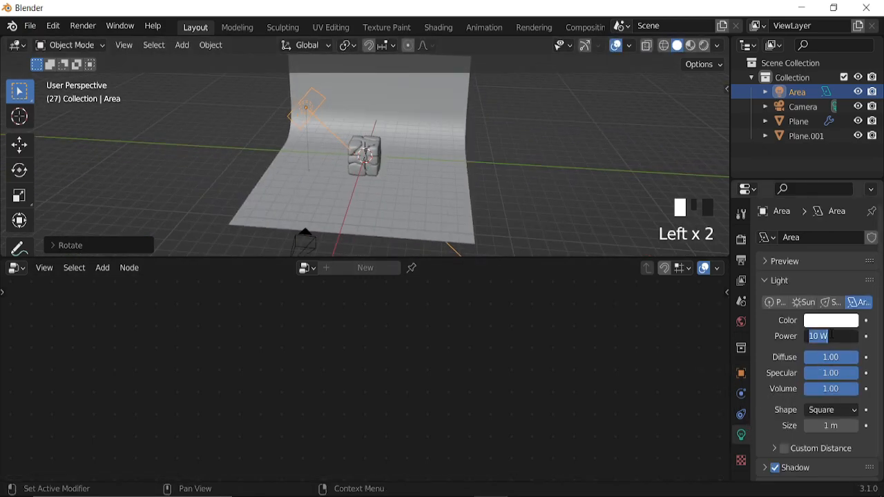
{"action": "type", "text": "500"}
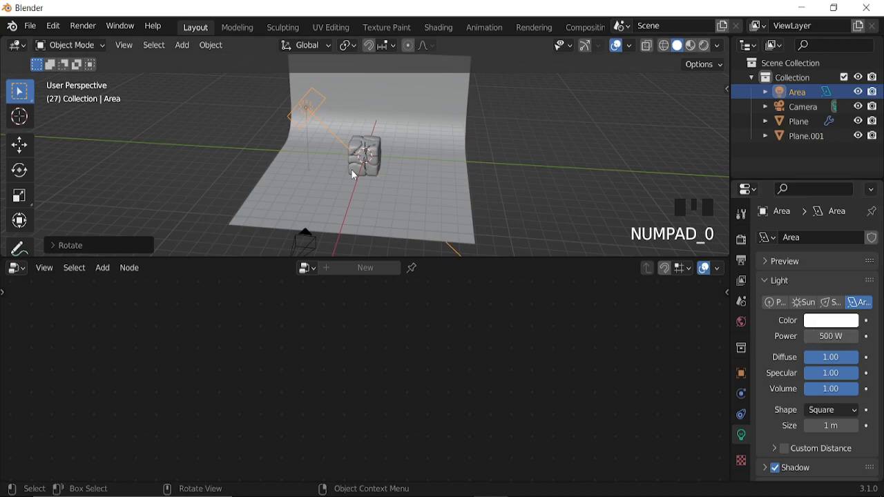
- Duplicate the area light along Y toward the cube's other side and rotate the copy around Z
{"action": "key", "text": "shift+d"}
{"action": "key", "text": "y"}
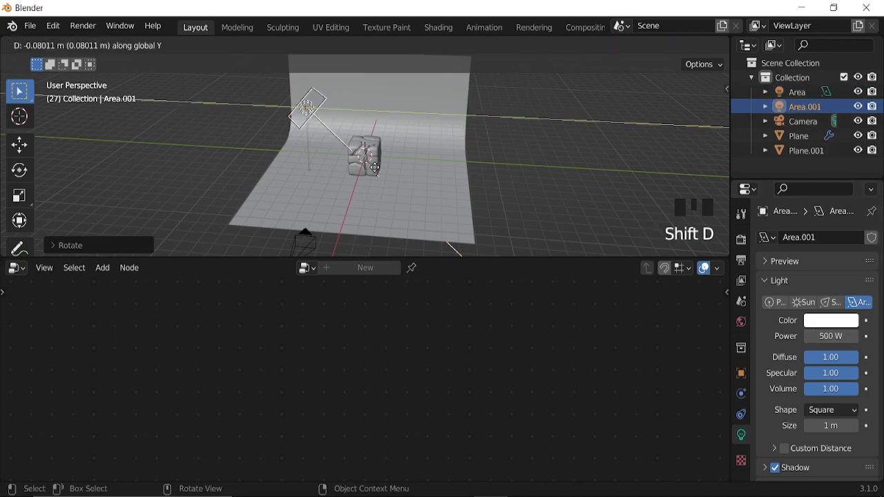
{"action": "left_click", "coordinate": [433, 174]}
{"action": "key", "text": "r"}
{"action": "key", "text": "z"}
{"action": "left_click", "coordinate": [389, 149]}
- Rotate the duplicated area light further around Z so it points toward the cube
{"action": "middle_click_drag", "start_coordinate": [389, 149], "coordinate": [444, 169]}
{"action": "key", "text": "r"}
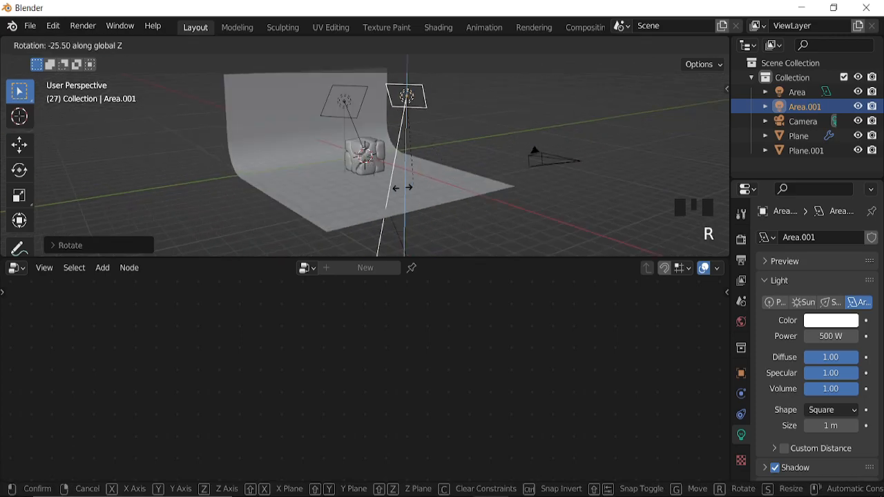
{"action": "left_click", "coordinate": [432, 153]}
{"action": "middle_click_drag", "start_coordinate": [432, 153], "coordinate": [297, 174]}
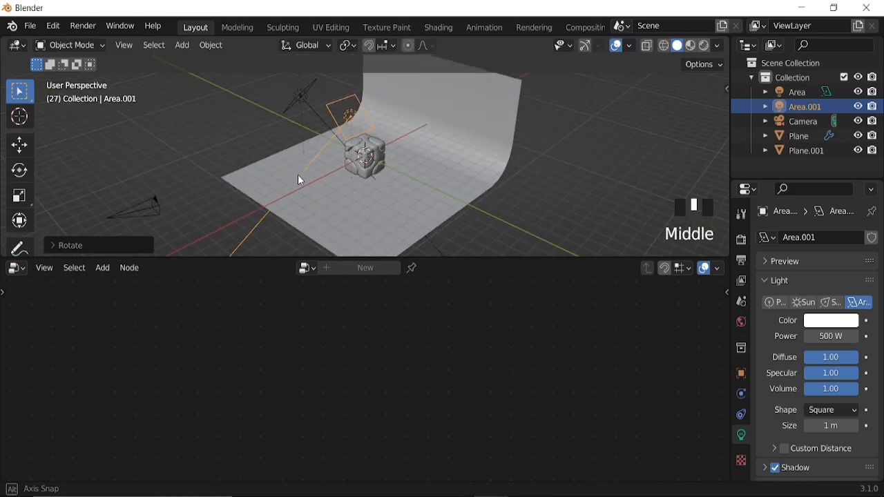
{"action": "key", "text": "r"}
{"action": "key", "text": "z"}
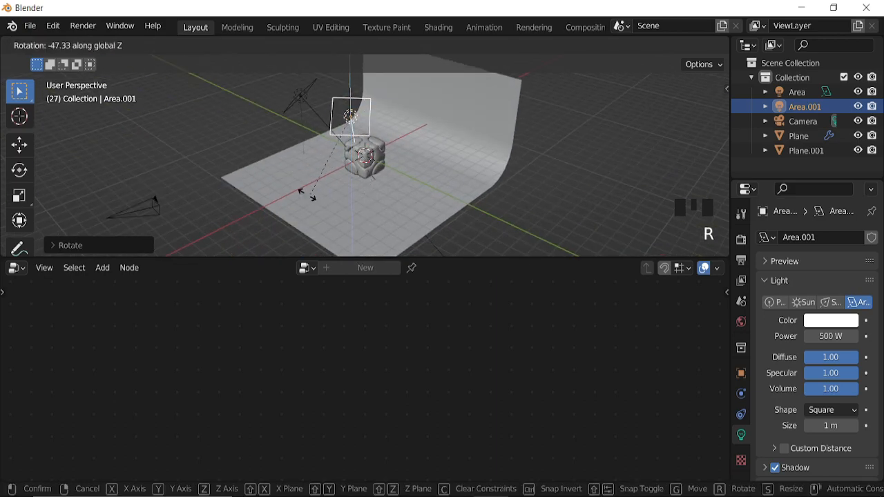
{"action": "left_click", "coordinate": [276, 186]}
- Shift the duplicated area light farther out along Y and fine-tune its Z rotation toward the cube
{"action": "middle_click_drag", "start_coordinate": [276, 186], "coordinate": [445, 129]}
{"action": "key", "text": "g"}
{"action": "key", "text": "y"}
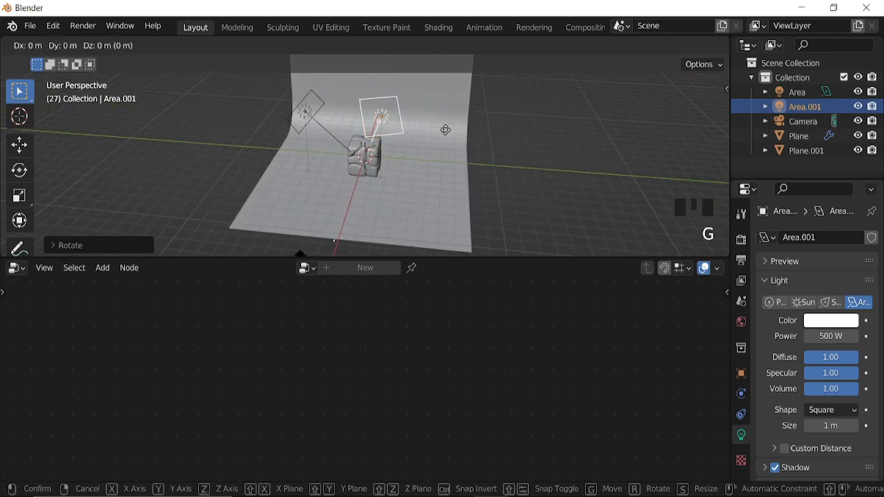
{"action": "left_click", "coordinate": [468, 139]}
{"action": "key", "text": "r"}
{"action": "key", "text": "z"}
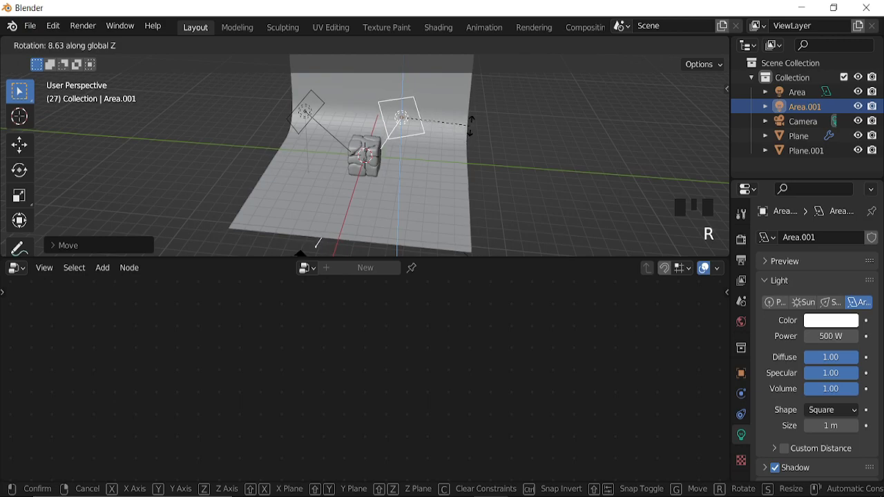
{"action": "left_click", "coordinate": [475, 112]}
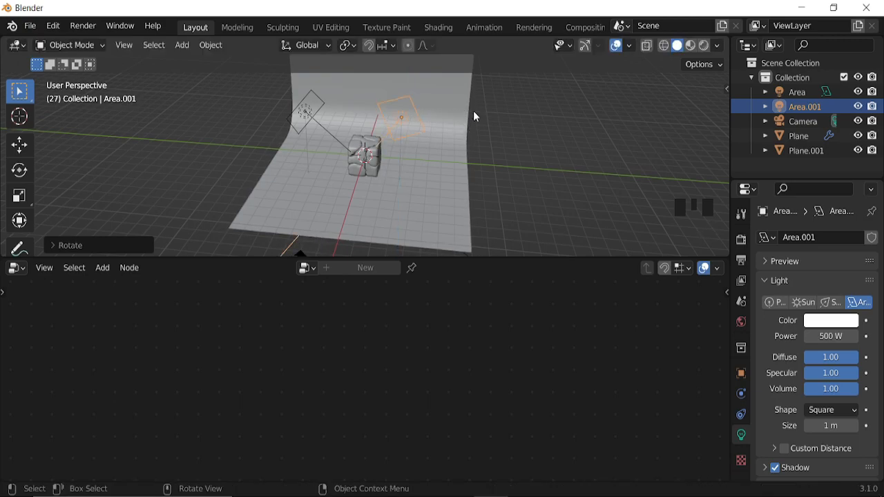
- Select the cube in the camera view and make its Geometry Nodes modifier active
{"action": "key", "text": "KP_0"}
{"action": "left_click", "coordinate": [387, 157]}
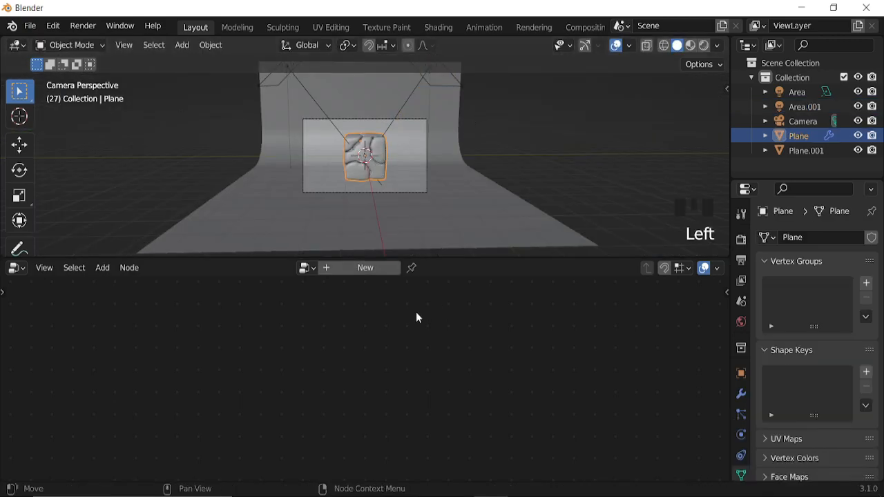
{"action": "left_click", "coordinate": [741, 393]}
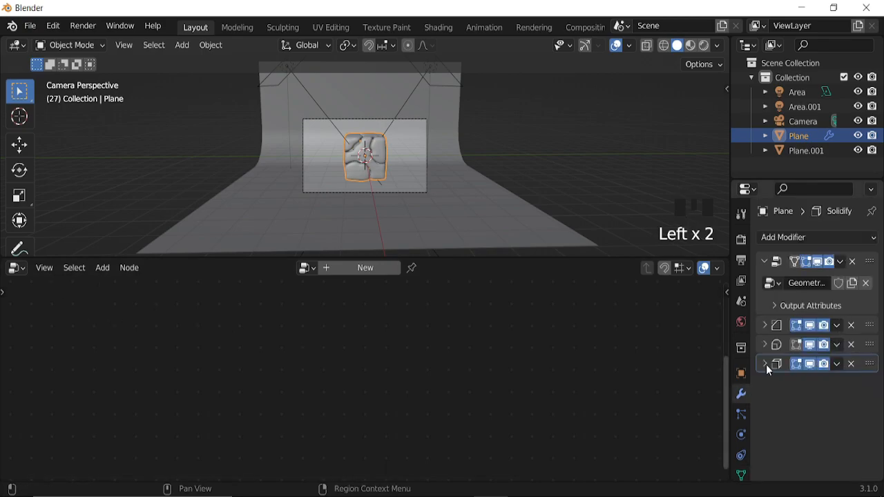
{"action": "left_click", "coordinate": [852, 273]}
- Make room before Group Output and insert a Set Material node after Set Shade Smooth
{"action": "middle_click_drag", "start_coordinate": [511, 332], "coordinate": [301, 410]}
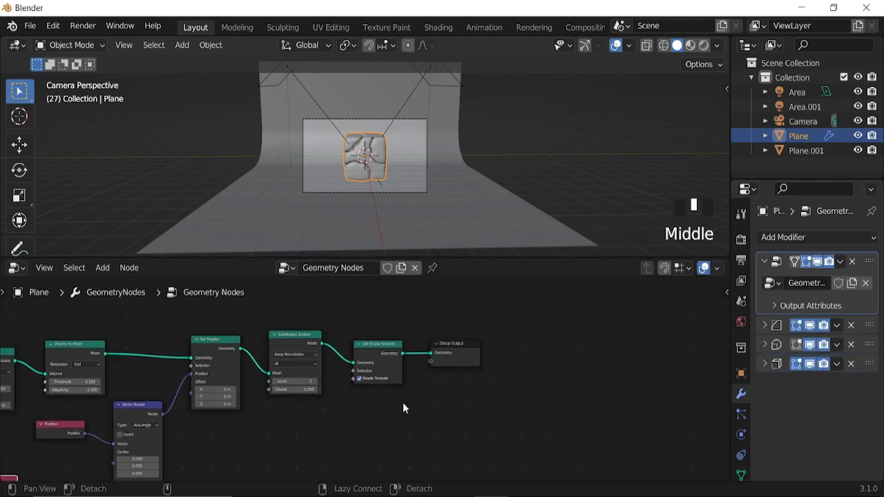
{"action": "middle_click_drag", "start_coordinate": [500, 398], "coordinate": [410, 400]}
{"action": "scroll", "coordinate": [375, 355], "scroll_direction": "up", "scroll_amount": 4}
{"action": "left_click", "coordinate": [505, 364]}
{"action": "key", "text": "shift+a"}
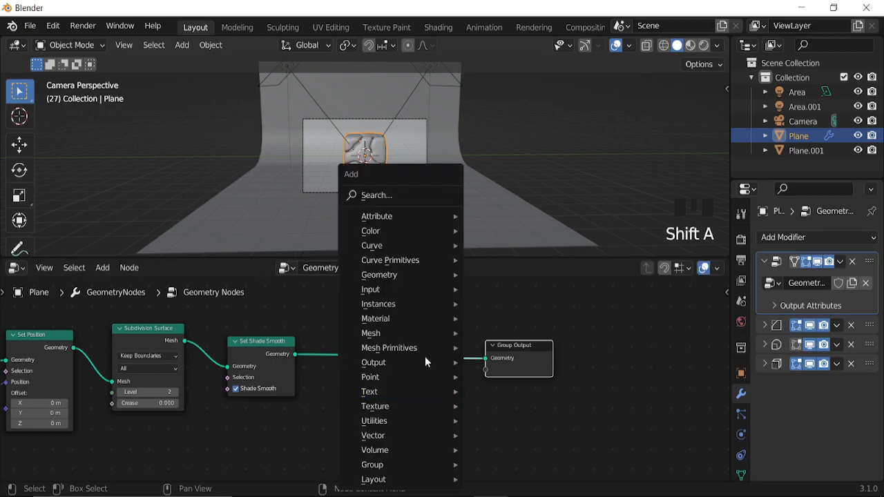
{"action": "mouse_move", "coordinate": [387, 315]}
{"action": "left_click", "coordinate": [505, 374]}
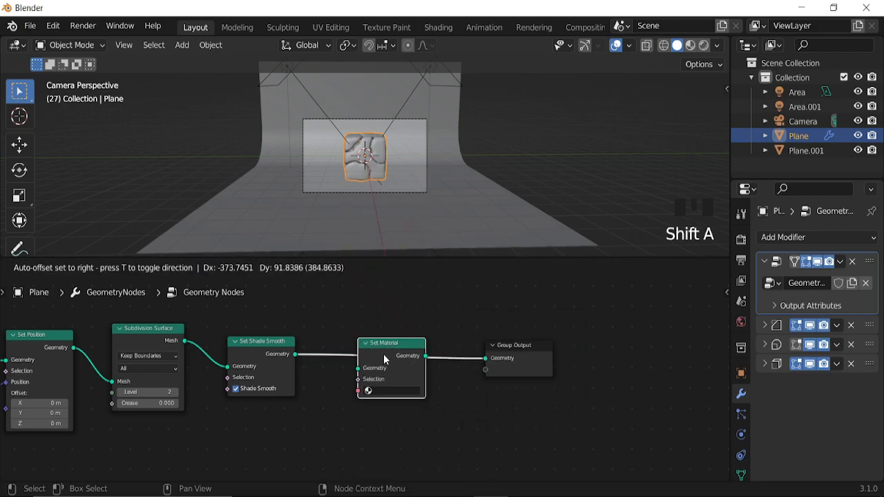
{"action": "left_click", "coordinate": [293, 319]}
- Assign the existing material named Material in the cube's Set Material node
{"action": "scroll", "coordinate": [448, 413], "scroll_direction": "up", "scroll_amount": 8}
{"action": "left_click", "coordinate": [428, 399]}
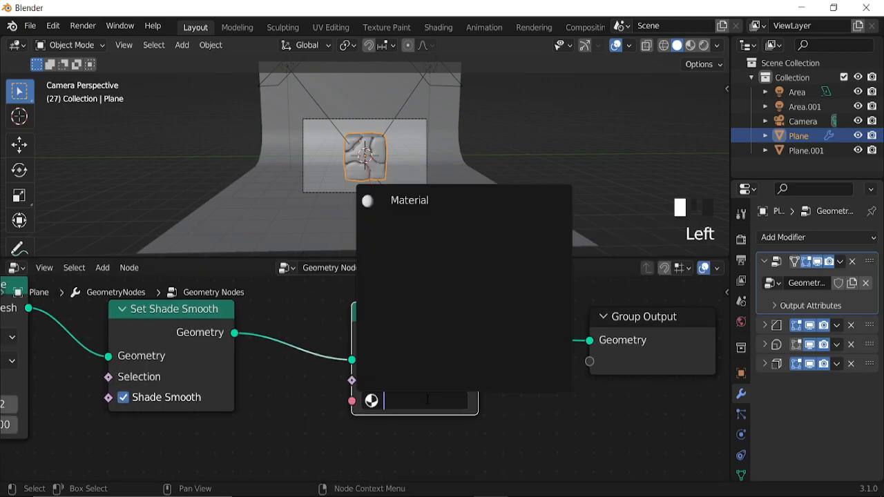
{"action": "left_click", "coordinate": [423, 200]}
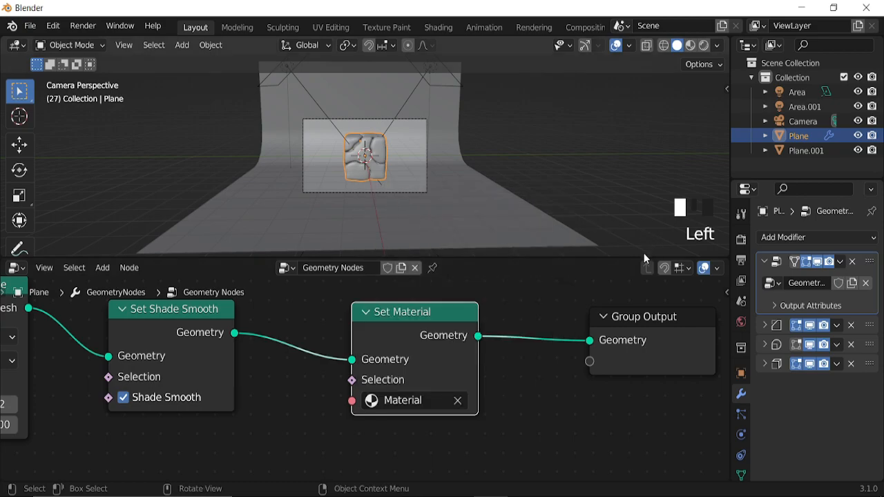
- Hide the viewport overlays and display the camera view with rendered shading
{"action": "left_click", "coordinate": [616, 46]}
{"action": "scroll", "coordinate": [434, 170], "scroll_direction": "up", "scroll_amount": 4}
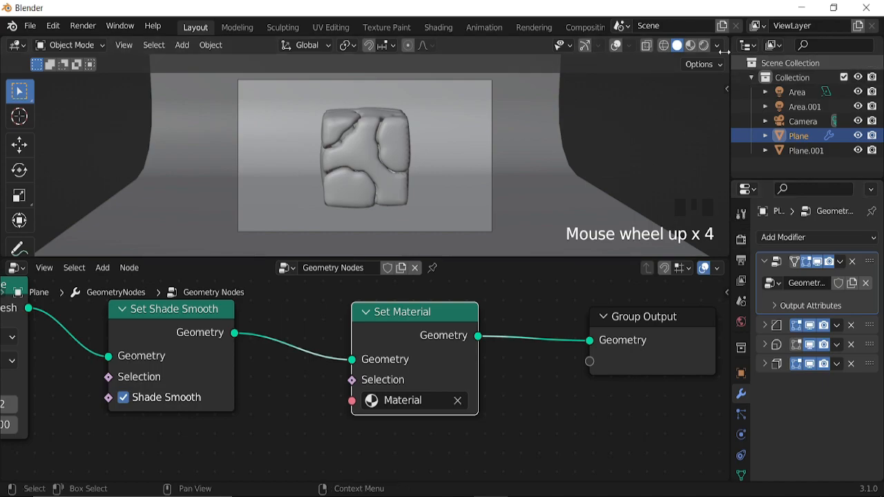
{"action": "left_click", "coordinate": [702, 45]}
{"action": "scroll", "coordinate": [392, 162], "scroll_direction": "up", "scroll_amount": 3}
{"action": "left_click", "coordinate": [387, 159]}
{"action": "left_click", "coordinate": [392, 156]}
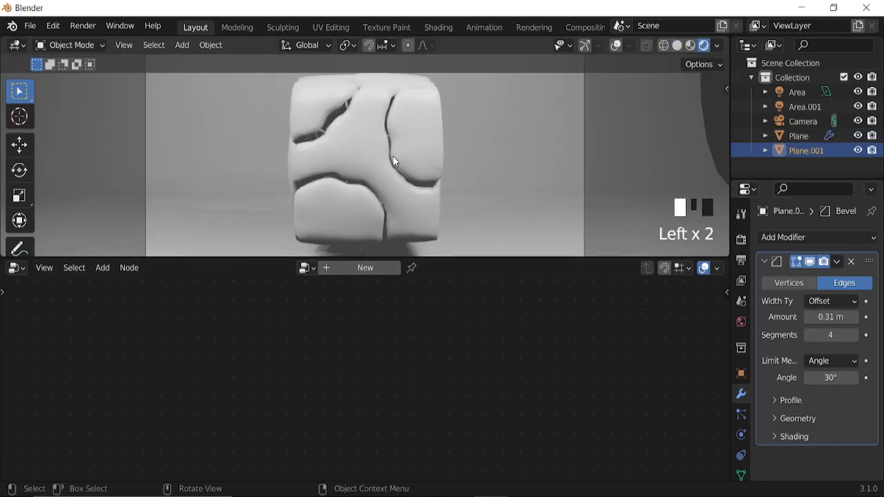
- Switch the node area to the Shader Editor and assign the existing material named Material to the cube's slot
{"action": "left_click_drag", "start_coordinate": [14, 275], "coordinate": [55, 408]}
{"action": "left_click", "coordinate": [336, 268]}
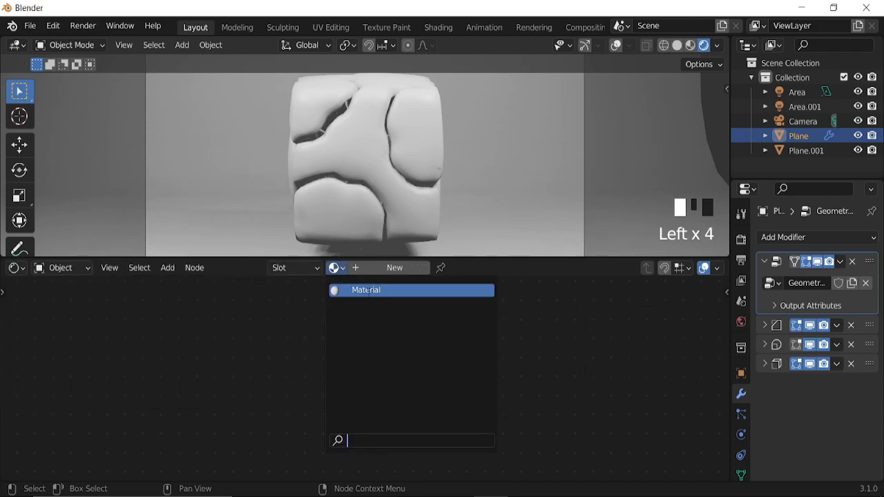
{"action": "left_click", "coordinate": [370, 290]}
{"action": "scroll", "coordinate": [322, 344], "scroll_direction": "down", "scroll_amount": 13}
{"action": "scroll", "coordinate": [237, 330], "scroll_direction": "down", "scroll_amount": 6}
{"action": "middle_click_drag", "start_coordinate": [237, 329], "coordinate": [558, 338]}
{"action": "scroll", "coordinate": [476, 351], "scroll_direction": "up", "scroll_amount": 6}
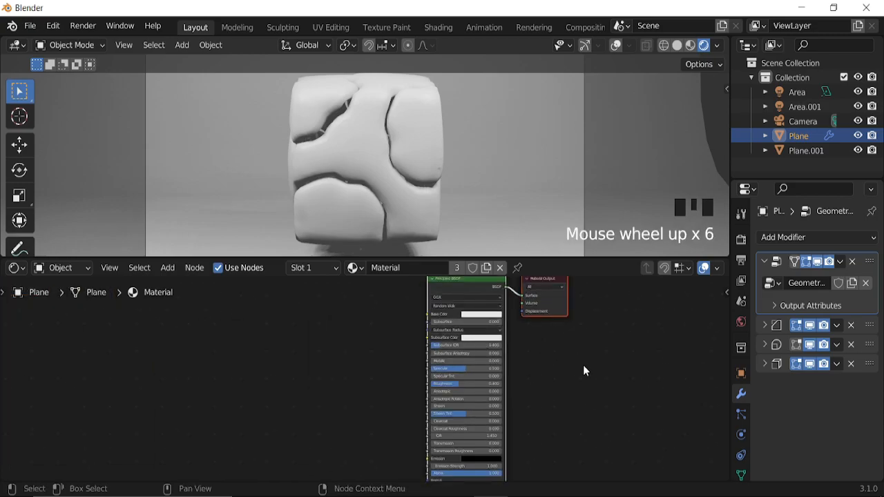
- Set the output frame rate to 30 fps and the frame range to start at 0 and end at 240
{"action": "left_click", "coordinate": [744, 261]}
{"action": "left_click", "coordinate": [851, 371]}
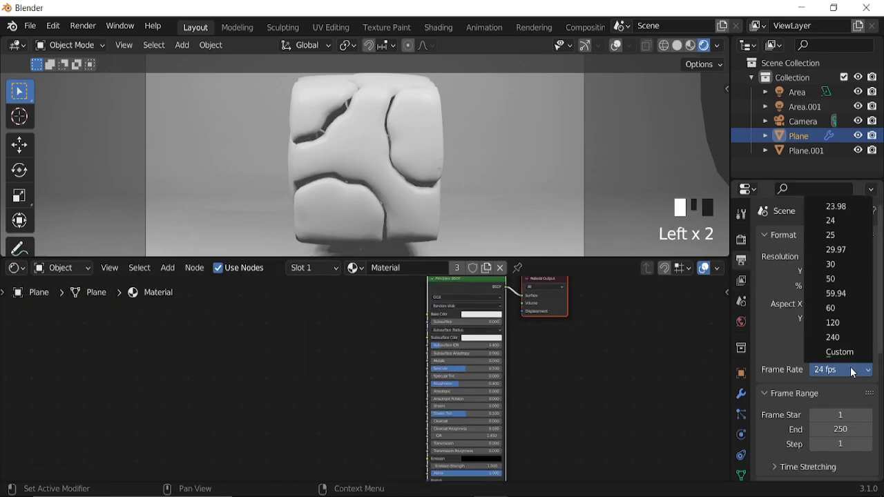
{"action": "left_click", "coordinate": [831, 264]}
{"action": "scroll", "coordinate": [808, 370], "scroll_direction": "down", "scroll_amount": 3}
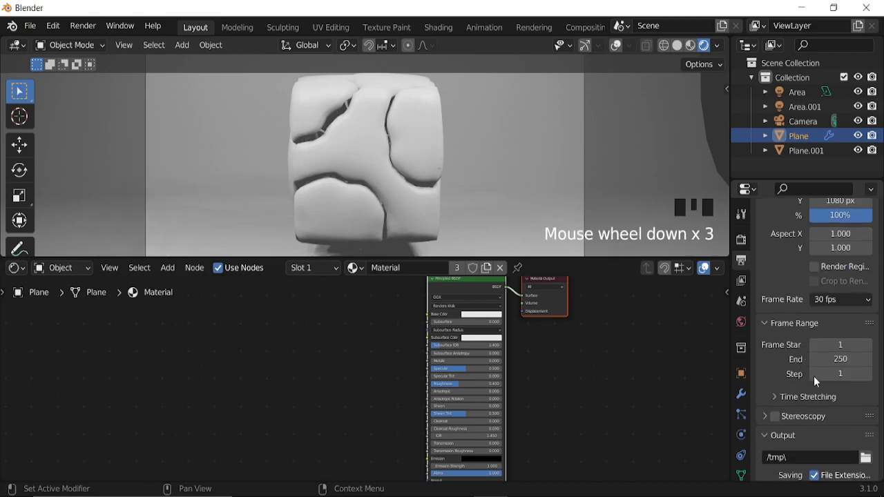
{"action": "left_click", "coordinate": [846, 358]}
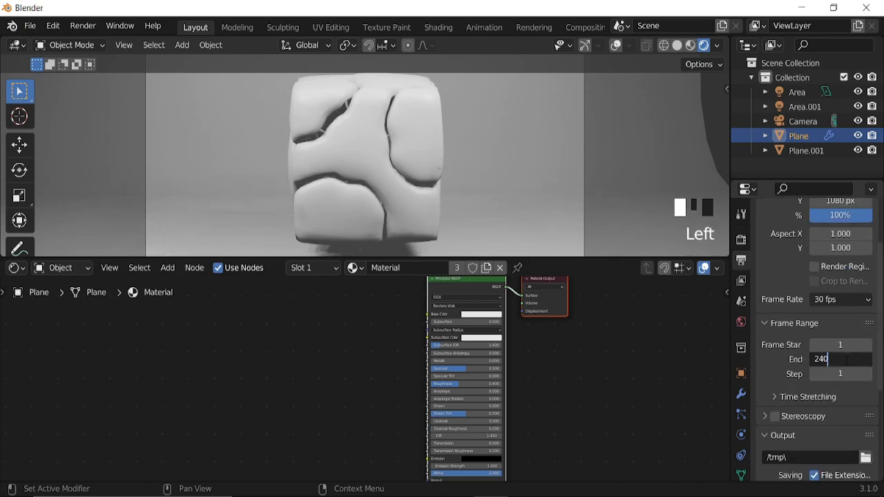
{"action": "type", "text": "240"}
{"action": "left_click", "coordinate": [841, 345]}
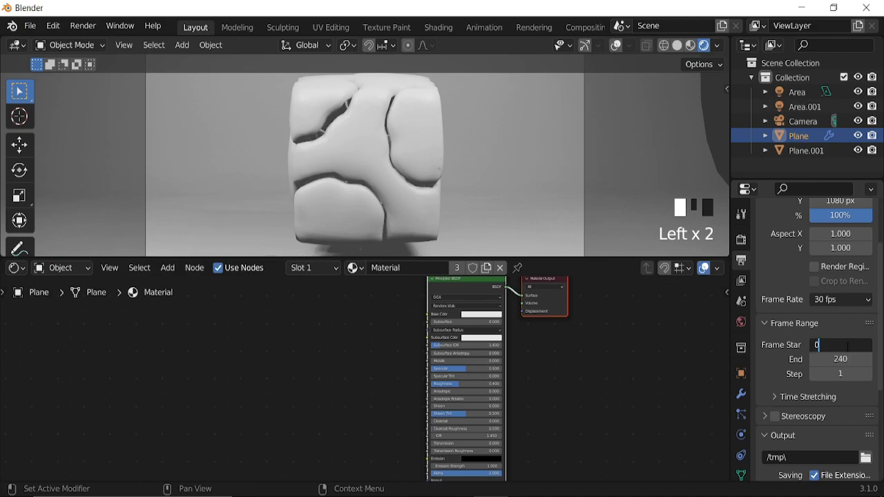
{"action": "type", "text": "0"}
{"action": "key", "text": "Return"}
- Set the output file format to FFmpeg Video with an MPEG-4 container
{"action": "scroll", "coordinate": [815, 360], "scroll_direction": "down", "scroll_amount": 4}
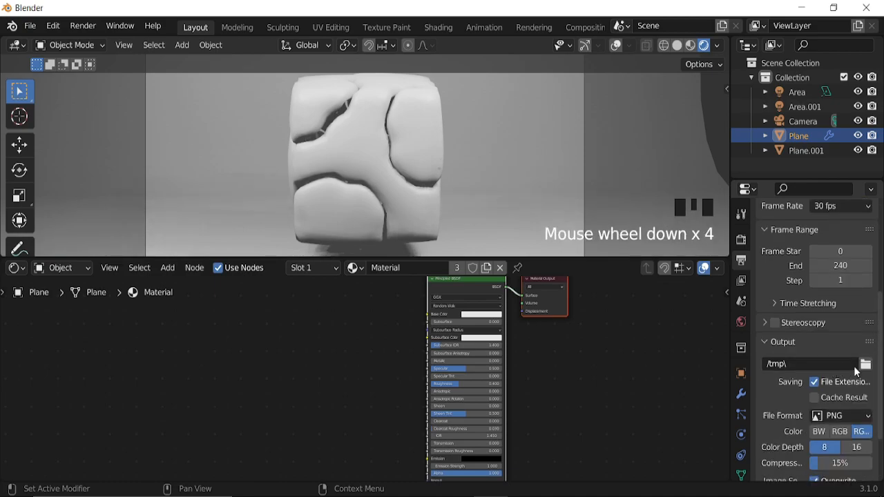
{"action": "left_click", "coordinate": [840, 415]}
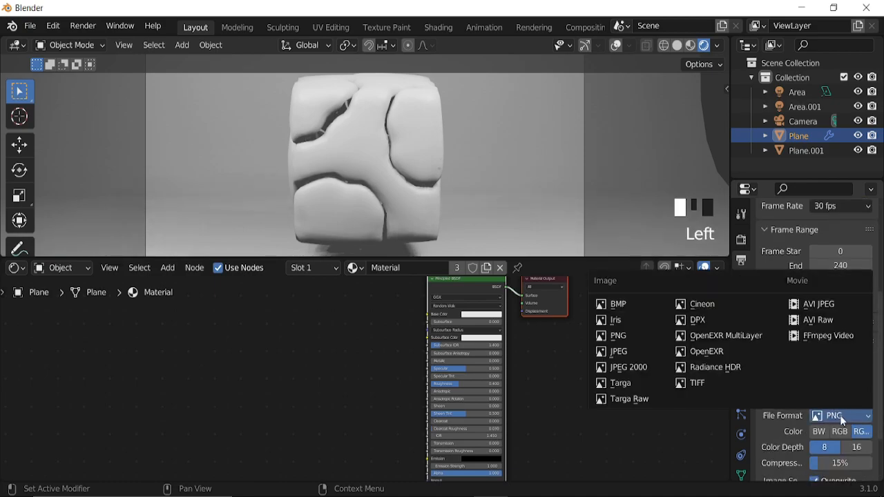
{"action": "left_click", "coordinate": [795, 365]}
{"action": "scroll", "coordinate": [784, 394], "scroll_direction": "down", "scroll_amount": 5}
{"action": "left_click", "coordinate": [795, 433]}
{"action": "scroll", "coordinate": [836, 406], "scroll_direction": "down", "scroll_amount": 2}
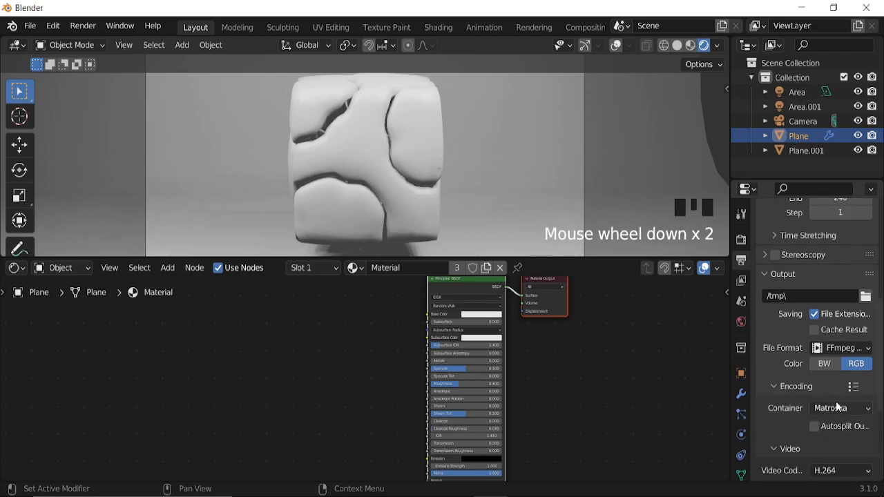
{"action": "left_click", "coordinate": [837, 407]}
{"action": "left_click", "coordinate": [805, 359]}
- Set the video encoding's output quality to Perceptually Lossless
{"action": "scroll", "coordinate": [794, 376], "scroll_direction": "down", "scroll_amount": 4}
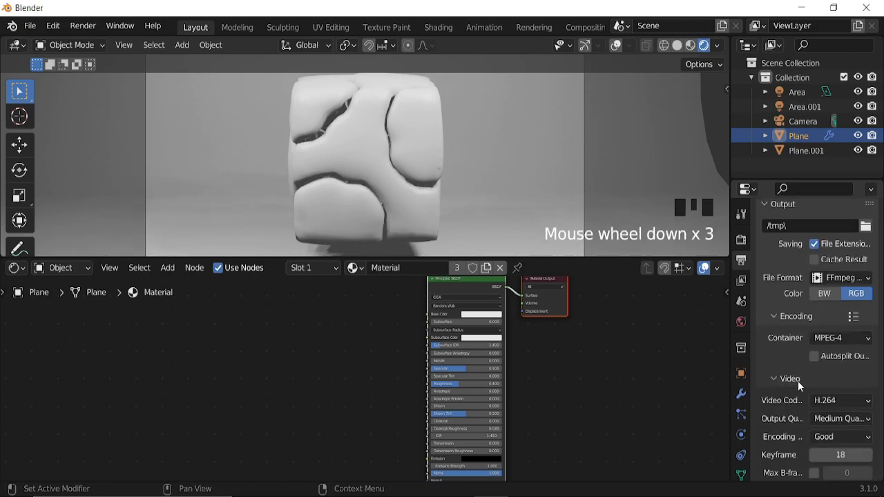
{"action": "left_click", "coordinate": [840, 395]}
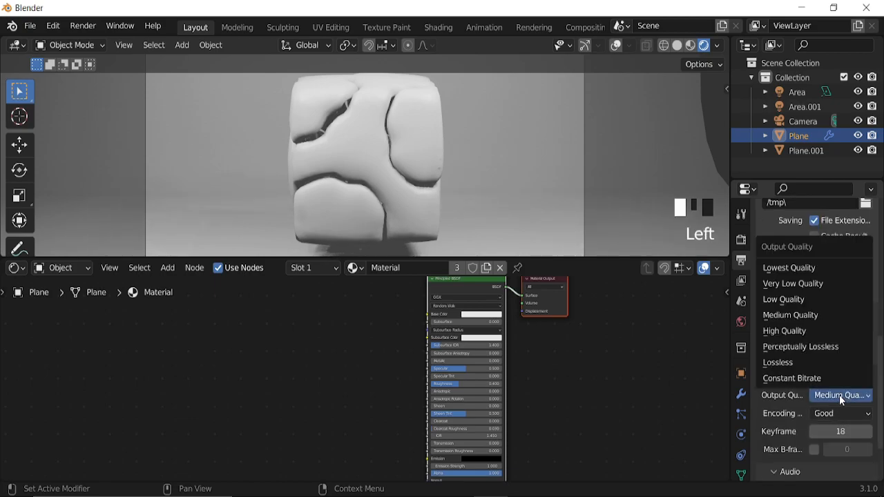
{"action": "left_click", "coordinate": [805, 347]}
- Open the scene's render settings and check the selected render engine
{"action": "scroll", "coordinate": [808, 345], "scroll_direction": "up", "scroll_amount": 6}
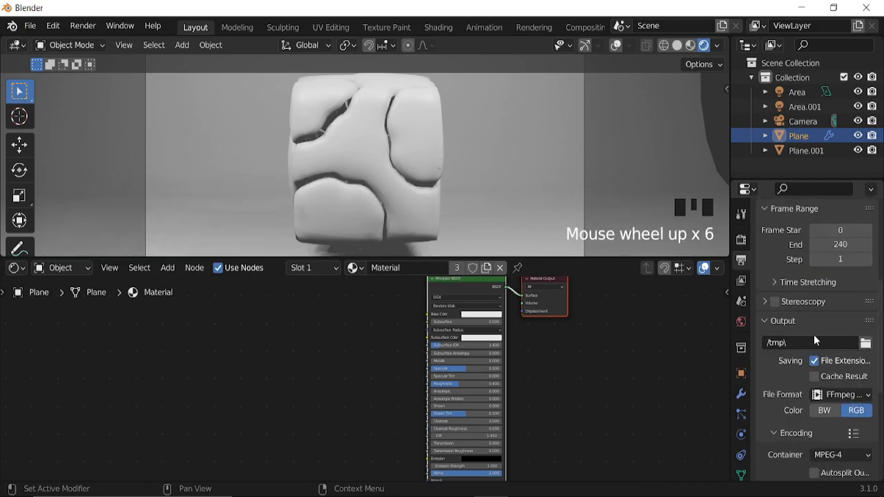
{"action": "scroll", "coordinate": [794, 318], "scroll_direction": "up", "scroll_amount": 4}
{"action": "left_click", "coordinate": [742, 240]}
{"action": "scroll", "coordinate": [816, 268], "scroll_direction": "up", "scroll_amount": 8}
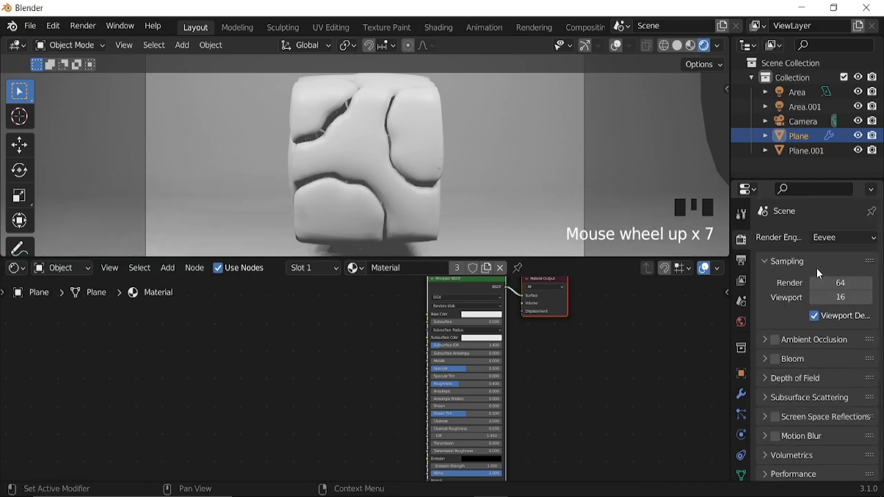
{"action": "left_click", "coordinate": [841, 238]}
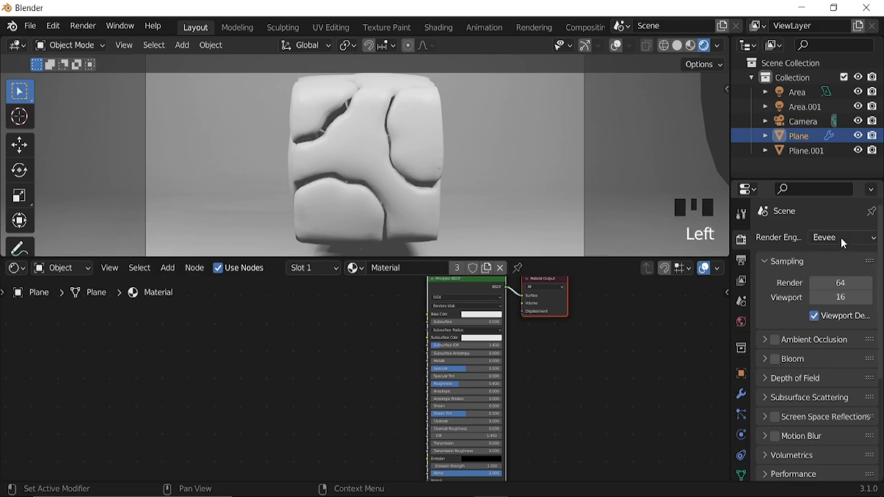
- Add a Geometry input node to the material, well before the Principled BSDF
{"action": "key", "text": "shift+a"}
{"action": "left_click", "coordinate": [359, 327]}
{"action": "type", "text": "ge"}
{"action": "key", "text": "Return"}
{"action": "left_click", "coordinate": [178, 357]}
- Add a ColorRamp node directly after the Geometry node
{"action": "key", "text": "shift+a"}
{"action": "left_click", "coordinate": [310, 329]}
{"action": "type", "text": "co"}
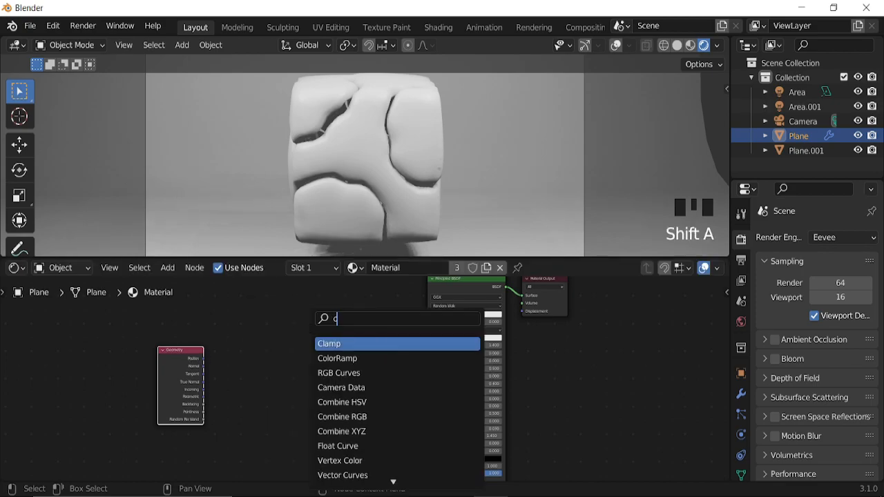
{"action": "key", "text": "Return"}
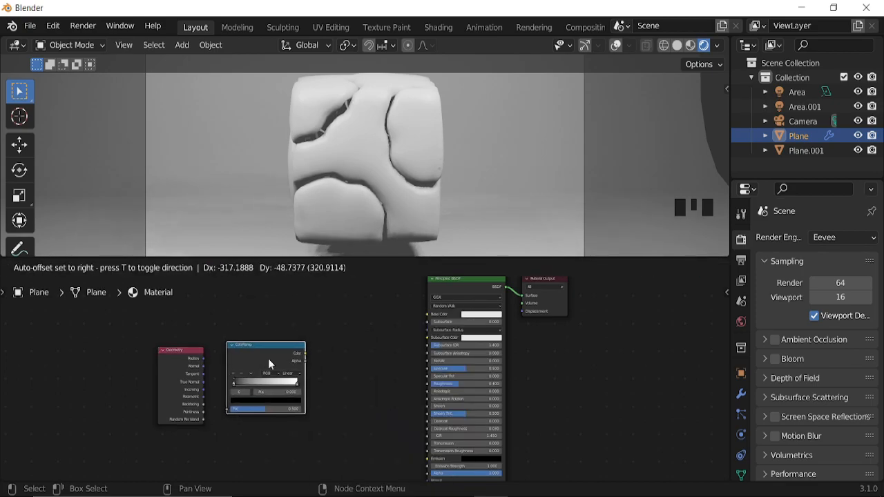
{"action": "left_click", "coordinate": [267, 359]}
- Connect Geometry's Random Per Island to the ColorRamp's Fac, and the ramp's Color to the Principled BSDF's Base Color
{"action": "scroll", "coordinate": [277, 395], "scroll_direction": "up", "scroll_amount": 1}
{"action": "scroll", "coordinate": [263, 394], "scroll_direction": "up", "scroll_amount": 3}
{"action": "left_click_drag", "start_coordinate": [242, 393], "coordinate": [273, 380]}
{"action": "middle_click_drag", "start_coordinate": [431, 351], "coordinate": [313, 416]}
{"action": "left_click_drag", "start_coordinate": [260, 370], "coordinate": [429, 316]}
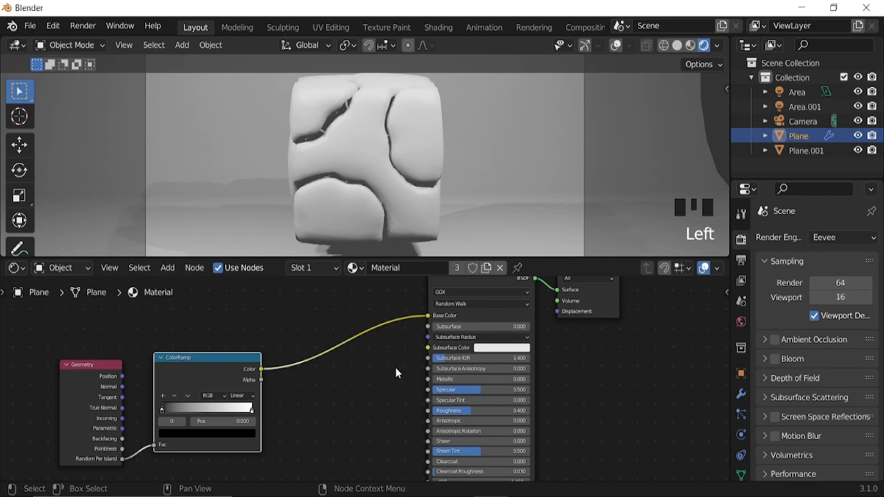
- Add an Ambient Occlusion node above the ColorRamp without linking it
{"action": "middle_click_drag", "start_coordinate": [374, 344], "coordinate": [519, 394]}
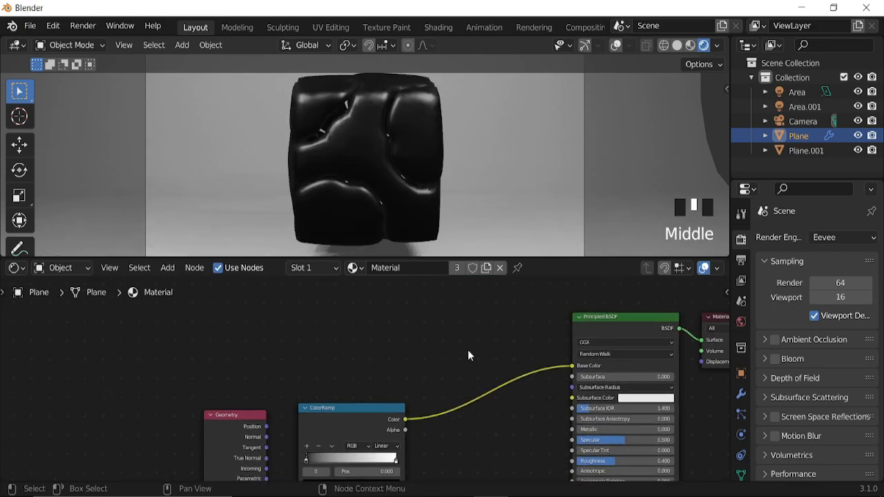
{"action": "key", "text": "shift+a"}
{"action": "left_click", "coordinate": [430, 329]}
{"action": "type", "text": "am"}
{"action": "key", "text": "Return"}
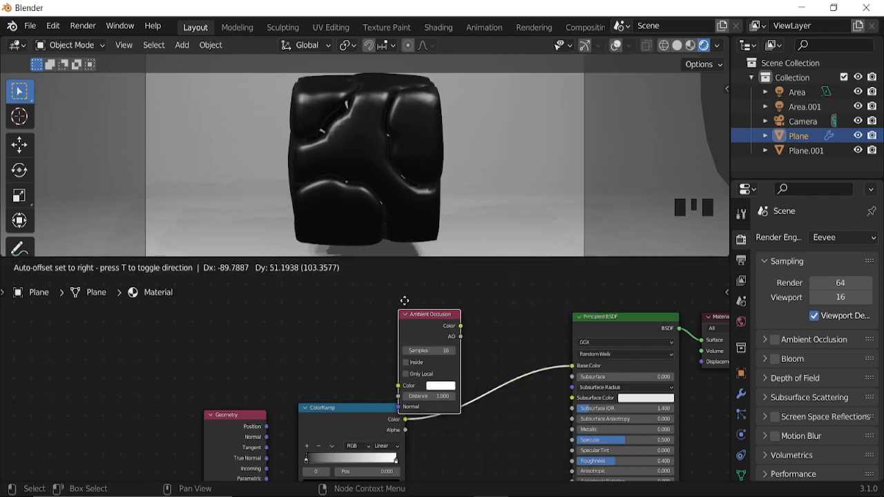
{"action": "left_click", "coordinate": [328, 310]}
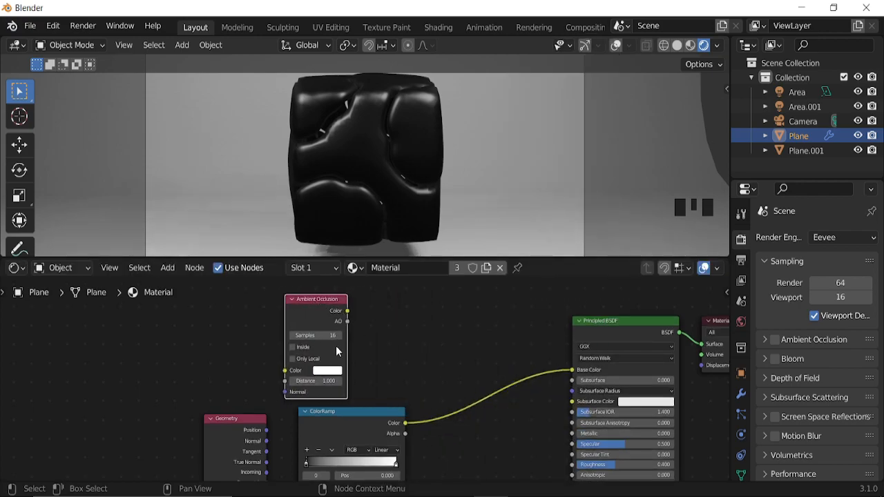
- Move the Ambient Occlusion, Geometry and ColorRamp nodes farther from the Principled BSDF to make room for more nodes
{"action": "scroll", "coordinate": [349, 375], "scroll_direction": "down", "scroll_amount": 3}
{"action": "middle_click_drag", "start_coordinate": [371, 369], "coordinate": [478, 324]}
{"action": "left_click_drag", "start_coordinate": [305, 325], "coordinate": [382, 414]}
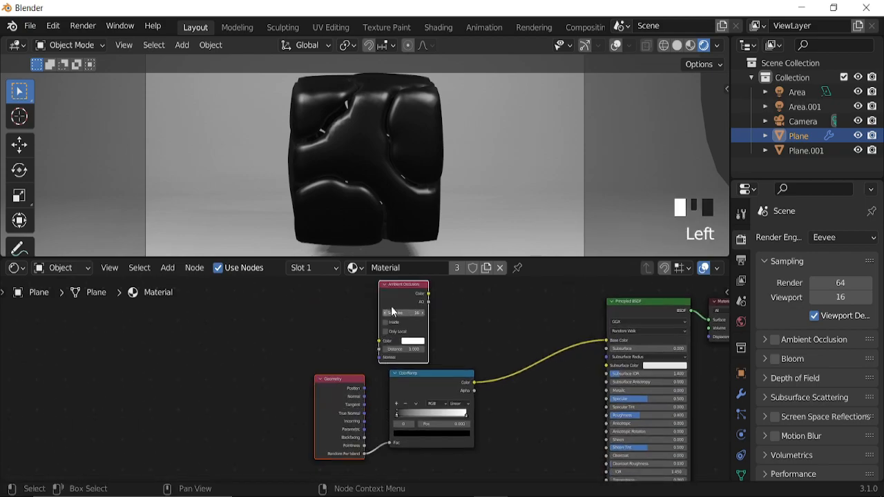
{"action": "key", "text": "g"}
{"action": "left_click", "coordinate": [329, 303]}
{"action": "left_click_drag", "start_coordinate": [424, 395], "coordinate": [409, 393]}
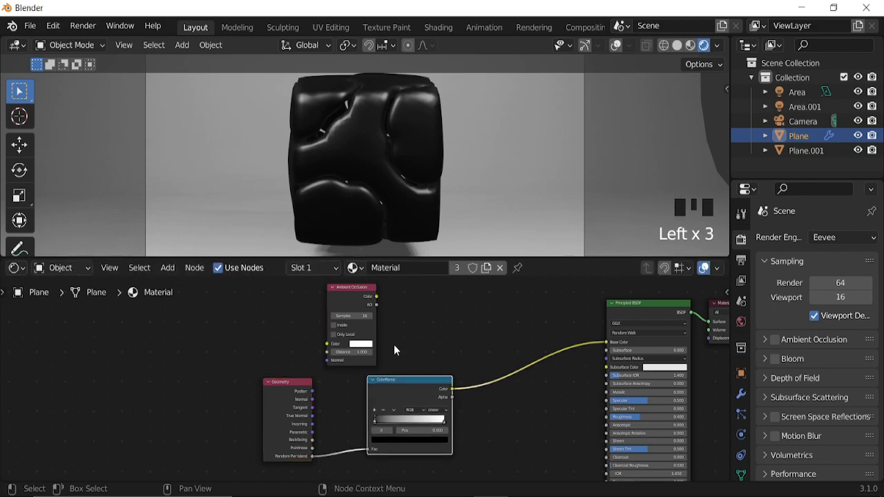
- Duplicate the ColorRamp, feed it the Ambient Occlusion color, and try to mix it with the original ramp
{"action": "key", "text": "shift+d"}
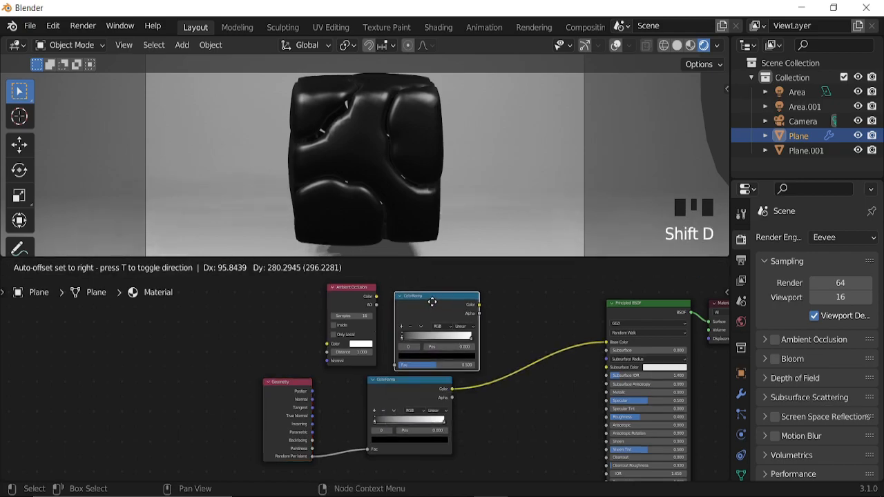
{"action": "left_click", "coordinate": [428, 330]}
{"action": "left_click_drag", "start_coordinate": [378, 344], "coordinate": [395, 387]}
{"action": "left_click_drag", "start_coordinate": [422, 301], "coordinate": [343, 360]}
{"action": "left_click_drag", "start_coordinate": [397, 332], "coordinate": [337, 337]}
{"action": "right_click_drag", "start_coordinate": [384, 341], "coordinate": [436, 433], "text": "alt+shift"}
{"action": "left_click", "coordinate": [485, 373]}
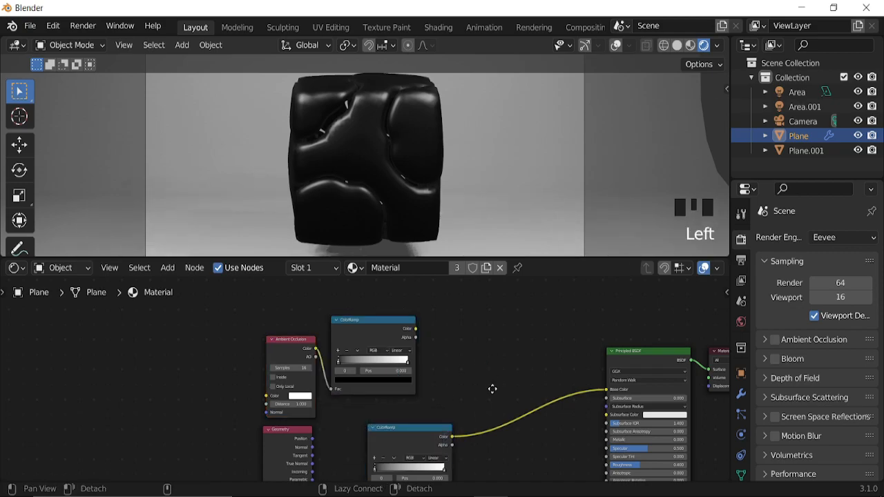
{"action": "middle_click_drag", "start_coordinate": [492, 388], "coordinate": [471, 348]}
{"action": "right_click_drag", "start_coordinate": [394, 321], "coordinate": [408, 420], "text": "alt+shift"}
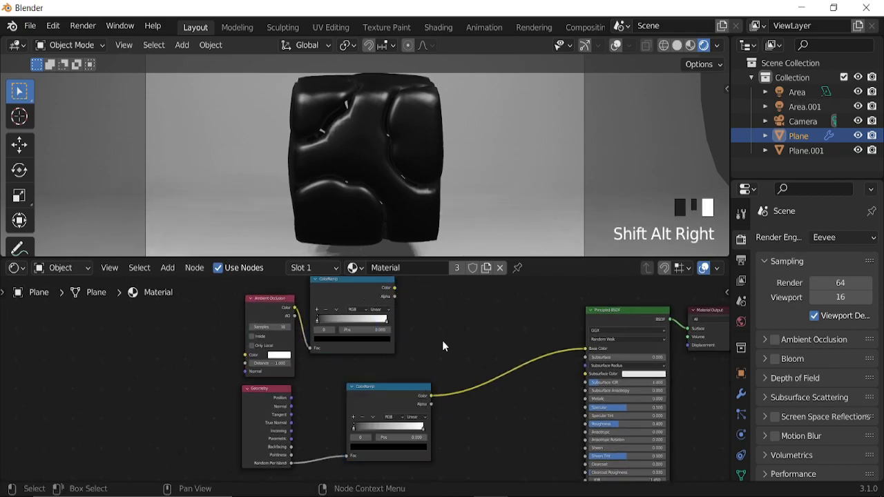
- Delete the duplicate ColorRamp and try to mix the Ambient Occlusion node directly with the remaining ramp
{"action": "left_click", "coordinate": [346, 298]}
{"action": "left_click", "coordinate": [347, 292]}
{"action": "key", "text": "ctrl+x"}
{"action": "right_click_drag", "start_coordinate": [267, 312], "coordinate": [373, 414], "text": "alt+shift"}
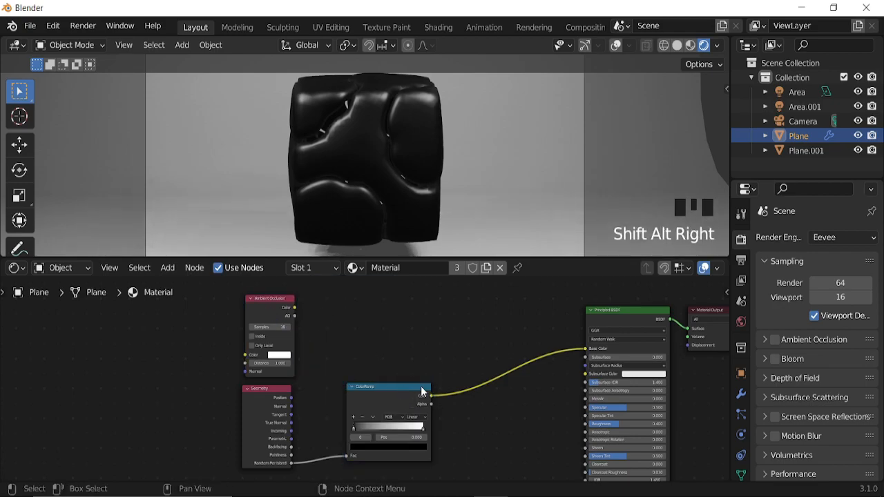
- Insert a MixRGB node on the link between the ColorRamp and the Principled BSDF's Base Color
{"action": "key", "text": "shift+a"}
{"action": "left_click", "coordinate": [435, 327]}
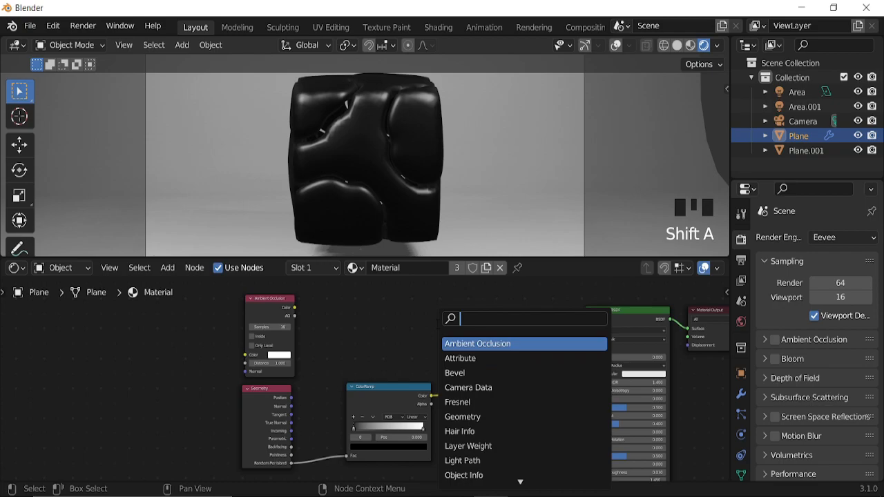
{"action": "type", "text": "m"}
{"action": "left_click", "coordinate": [473, 344]}
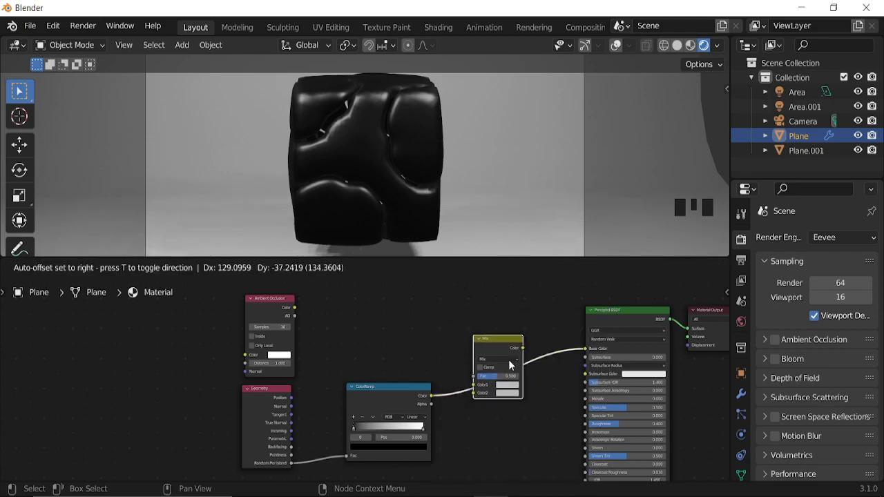
{"action": "left_click", "coordinate": [479, 374]}
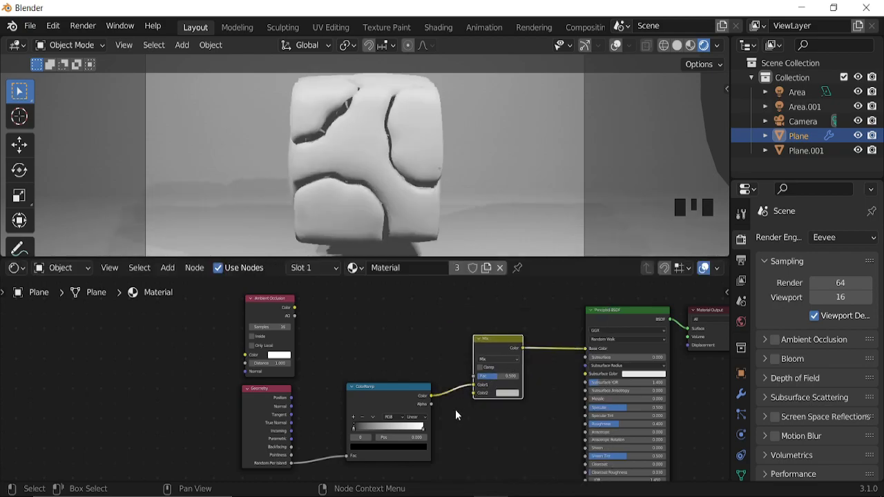
- Move the ColorRamp's link on the Mix node from Color1 to Color2
{"action": "middle_click_drag", "start_coordinate": [466, 410], "coordinate": [420, 409]}
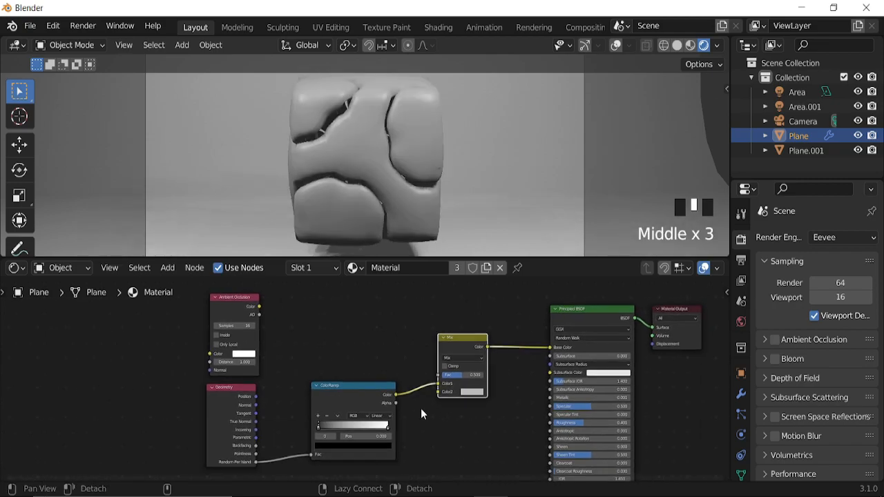
{"action": "scroll", "coordinate": [444, 392], "scroll_direction": "up", "scroll_amount": 2}
{"action": "left_click_drag", "start_coordinate": [450, 384], "coordinate": [450, 394]}
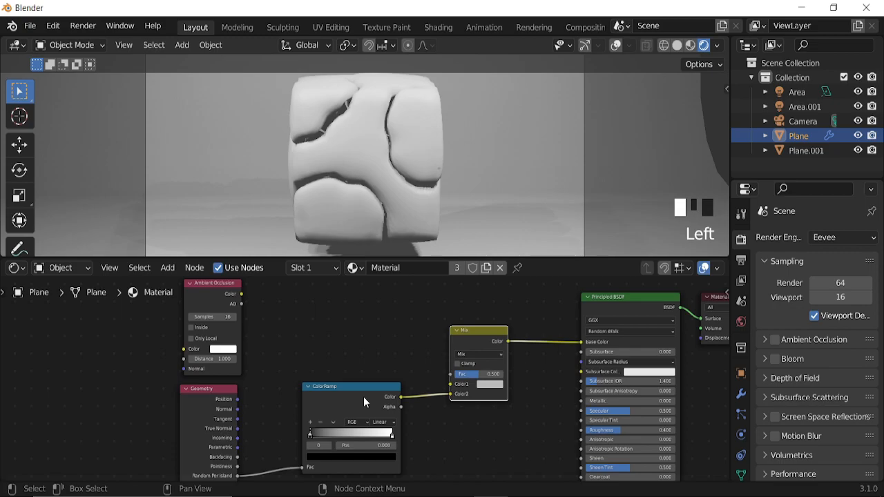
- Duplicate the ColorRamp, feed it the Ambient Occlusion color, and connect the copy's Color to the Mix node's Color1
{"action": "key", "text": "shift+d"}
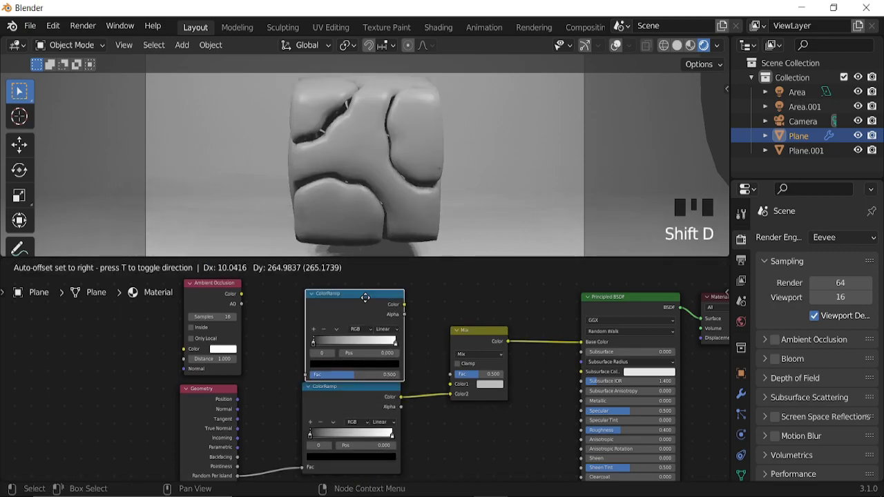
{"action": "left_click", "coordinate": [362, 301]}
{"action": "left_click_drag", "start_coordinate": [242, 390], "coordinate": [321, 386]}
{"action": "middle_click_drag", "start_coordinate": [385, 323], "coordinate": [328, 315]}
{"action": "scroll", "coordinate": [335, 304], "scroll_direction": "down", "scroll_amount": 3}
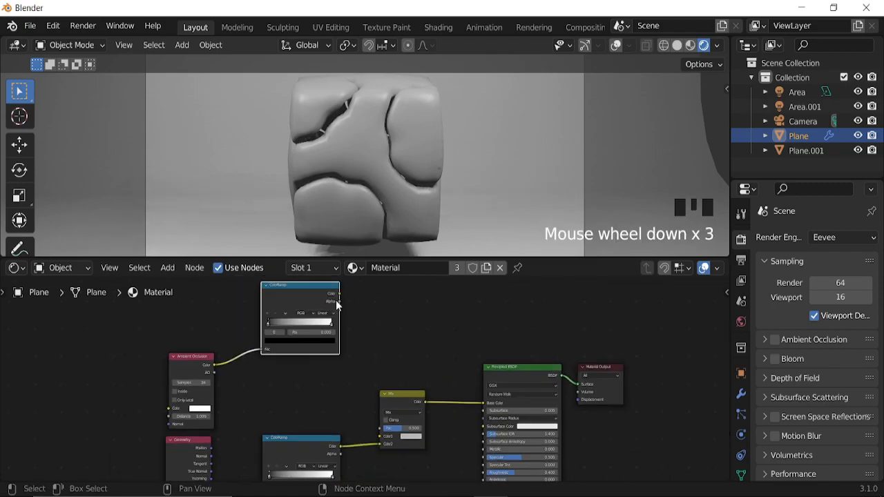
{"action": "mouse_move", "coordinate": [340, 295]}
{"action": "left_mouse_down"}
{"action": "mouse_move", "coordinate": [375, 336]}
{"action": "mouse_move", "coordinate": [380, 436]}
{"action": "left_mouse_up"}
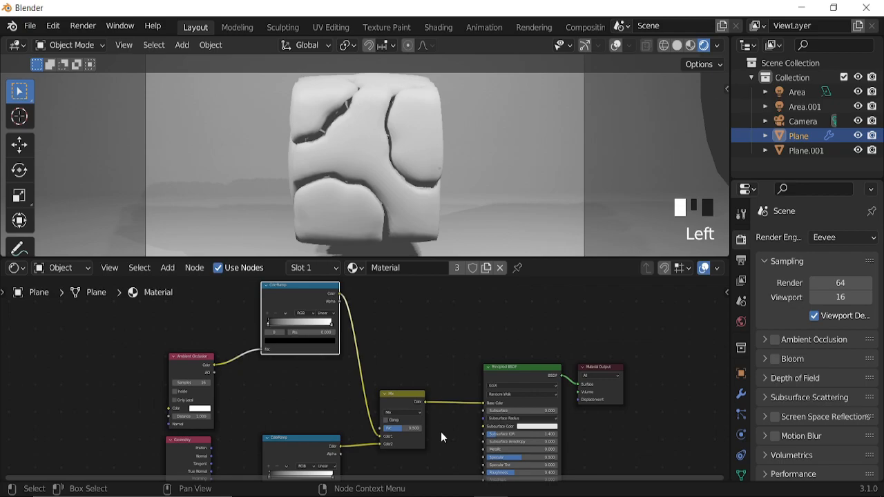
{"action": "left_click_drag", "start_coordinate": [307, 290], "coordinate": [301, 344]}
{"action": "middle_click_drag", "start_coordinate": [442, 387], "coordinate": [442, 369]}
- Set the Mix node's blend mode to Multiply and its Fac to 0.980
{"action": "scroll", "coordinate": [433, 376], "scroll_direction": "up", "scroll_amount": 8}
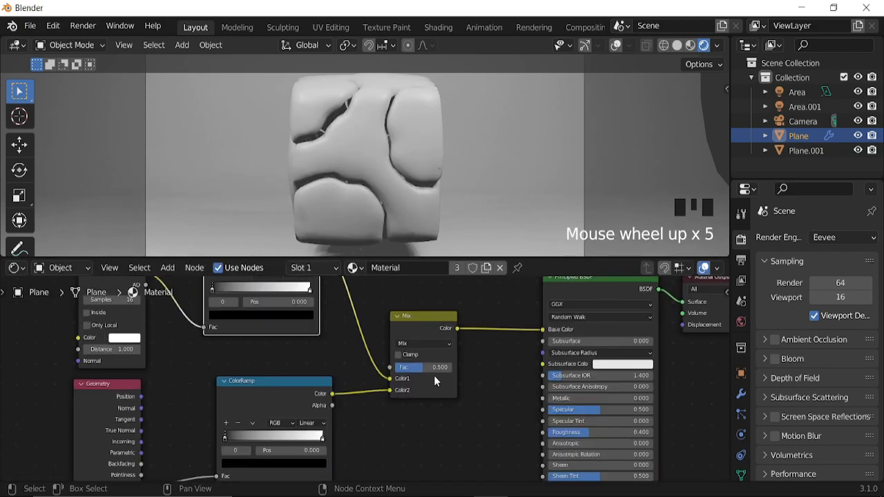
{"action": "left_click", "coordinate": [451, 335]}
{"action": "left_click", "coordinate": [421, 285]}
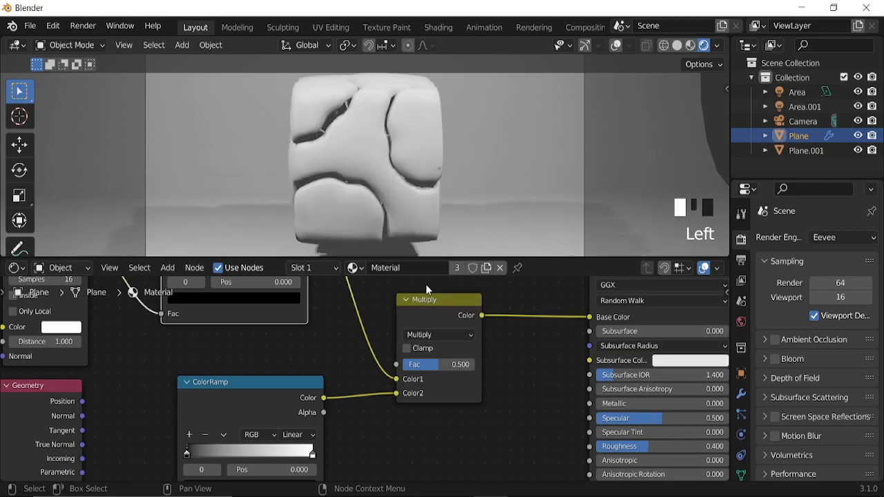
{"action": "left_click", "coordinate": [435, 364]}
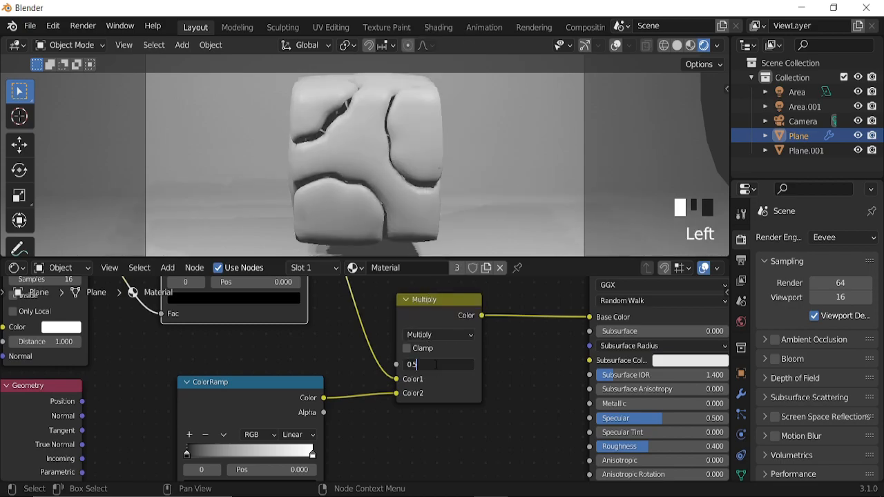
{"action": "left_click", "coordinate": [497, 373]}
{"action": "left_click_drag", "start_coordinate": [441, 364], "coordinate": [473, 364]}
{"action": "middle_click_drag", "start_coordinate": [427, 415], "coordinate": [517, 343]}
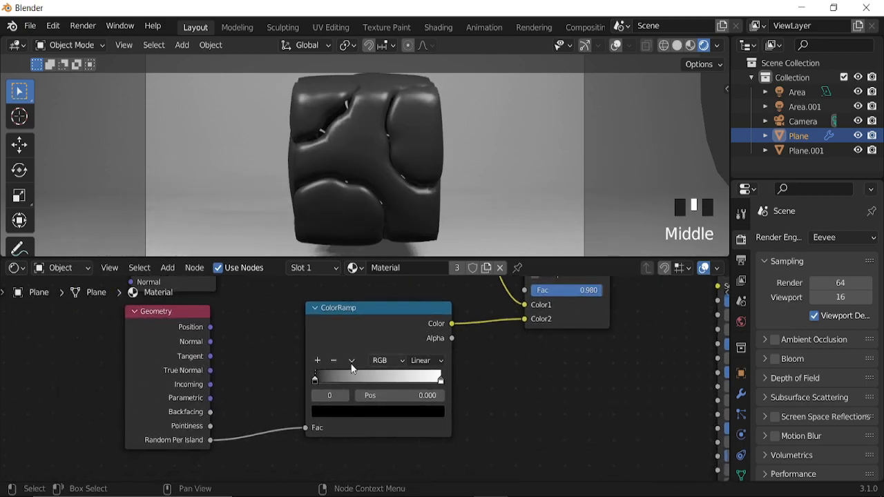
- Add a stop at 0.500 to the ColorRamp fed by Random Per Island and color it blue
{"action": "left_click", "coordinate": [317, 361]}
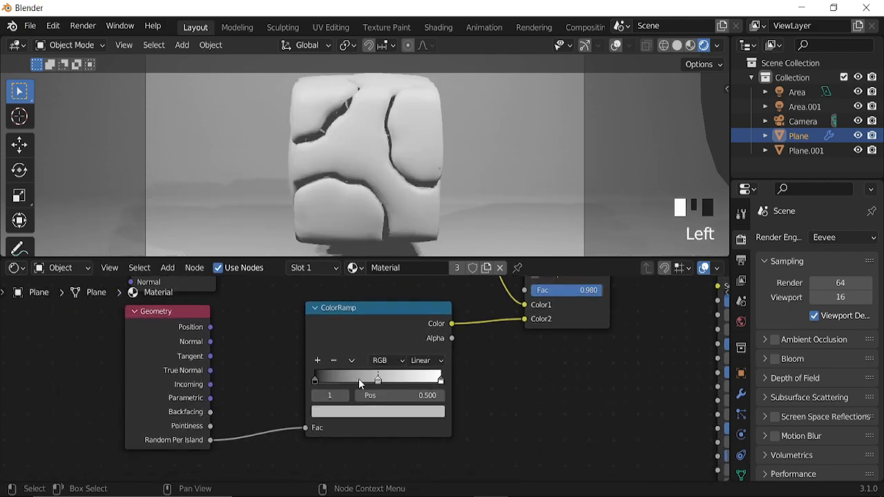
{"action": "left_click", "coordinate": [391, 413]}
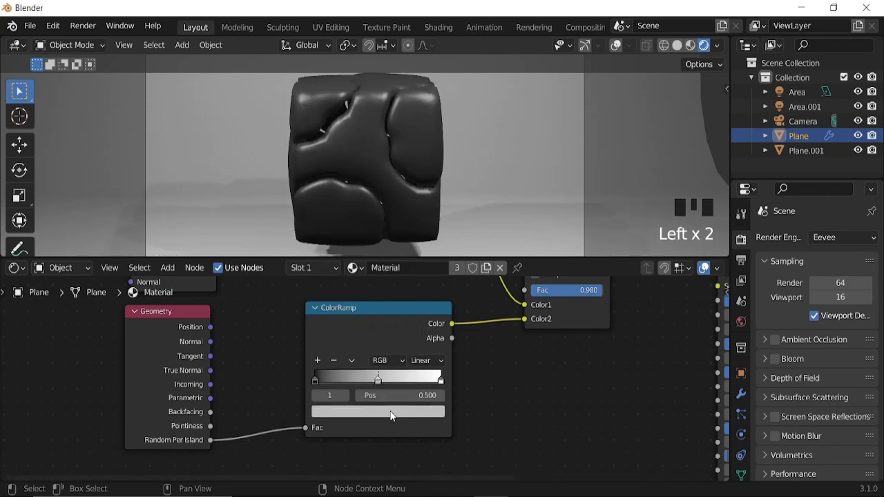
{"action": "left_click", "coordinate": [389, 413]}
{"action": "left_click", "coordinate": [371, 259]}
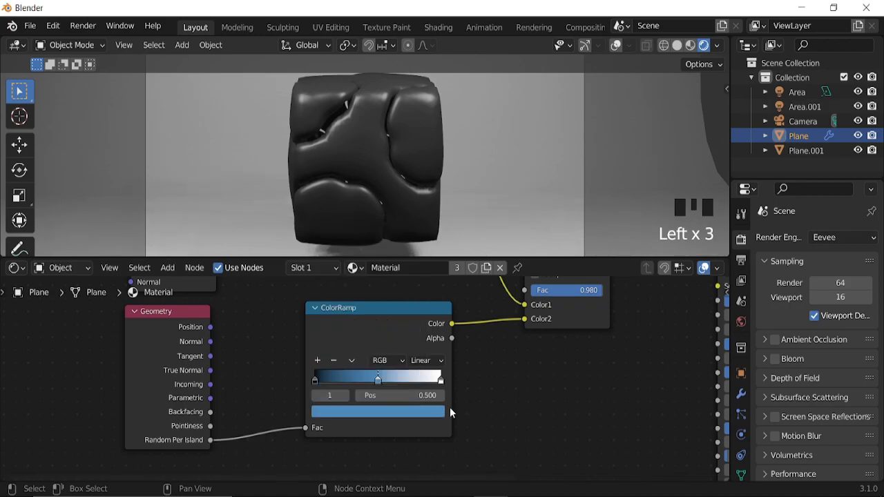
- Add a stop at 0.250 to the same ramp and color it dark yellow (H 0.116, S 0.976, V 0.250)
{"action": "left_click", "coordinate": [316, 358]}
{"action": "left_click", "coordinate": [352, 380]}
{"action": "left_click", "coordinate": [370, 412]}
{"action": "left_click", "coordinate": [331, 297]}
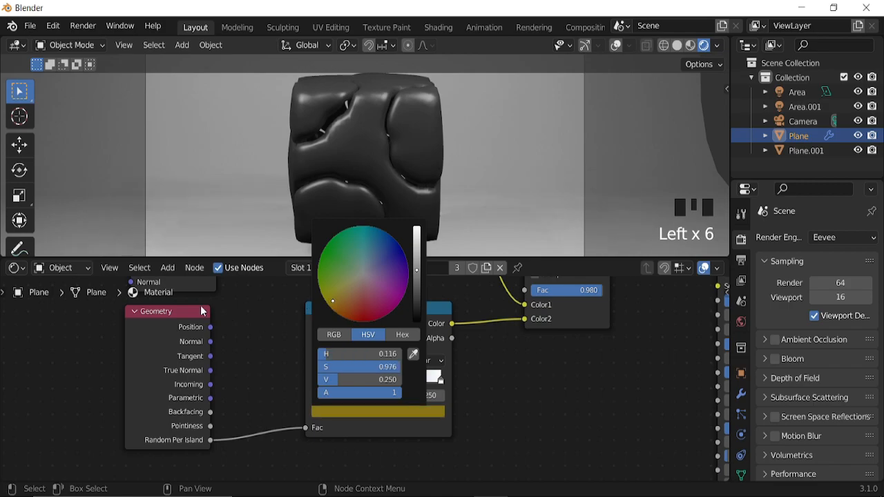
- Shift the blue stop toward the white end and add a green stop (H 0.338, S 0.962, V 0.253) at position 0.493
{"action": "left_click_drag", "start_coordinate": [378, 380], "coordinate": [407, 378]}
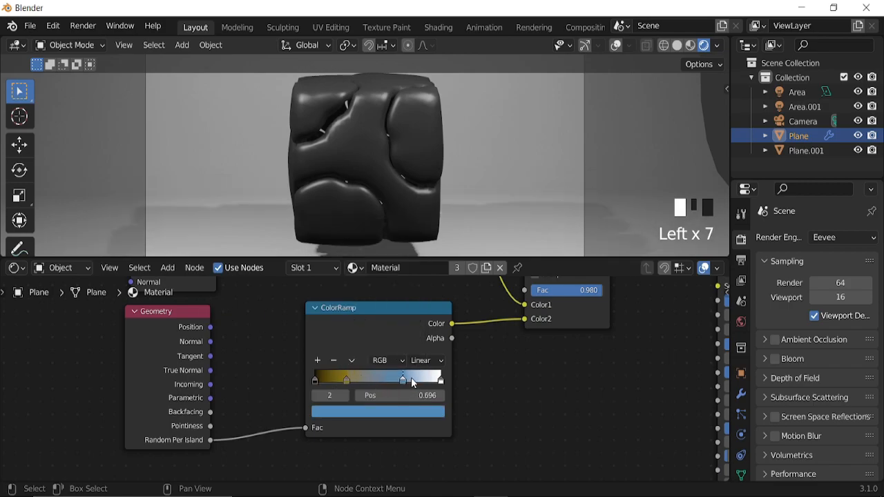
{"action": "left_click", "coordinate": [316, 360]}
{"action": "left_click", "coordinate": [377, 379]}
{"action": "left_click", "coordinate": [380, 412]}
{"action": "left_click", "coordinate": [333, 258]}
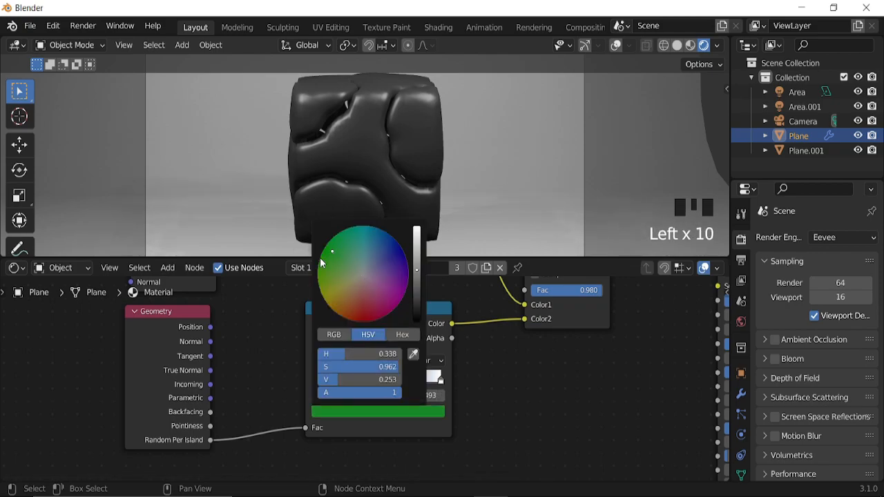
- Switch the render engine to Cycles and enable denoising for the viewport
{"action": "left_click", "coordinate": [833, 239]}
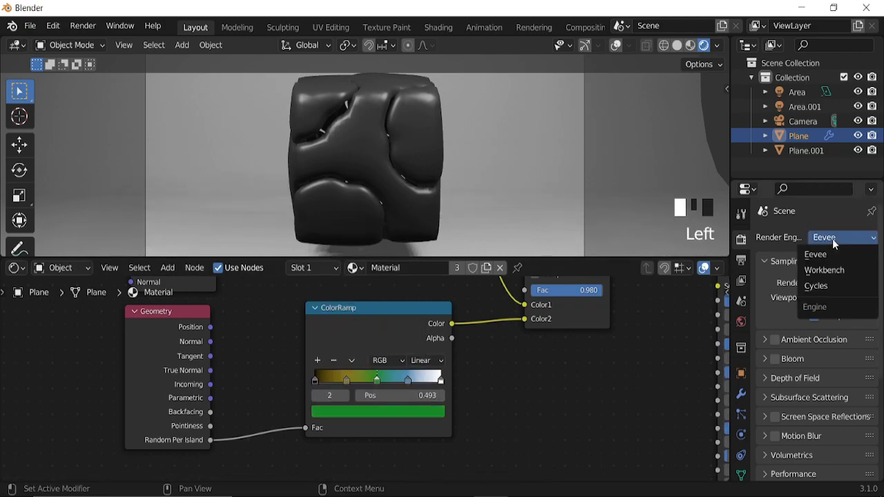
{"action": "left_click", "coordinate": [818, 287]}
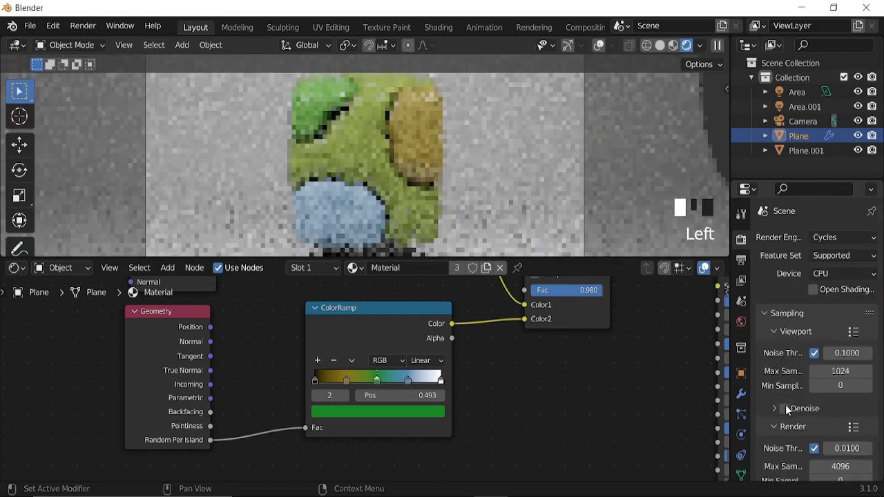
{"action": "left_click", "coordinate": [785, 408]}
- Set the maximum render samples to 120
{"action": "scroll", "coordinate": [805, 362], "scroll_direction": "down", "scroll_amount": 6}
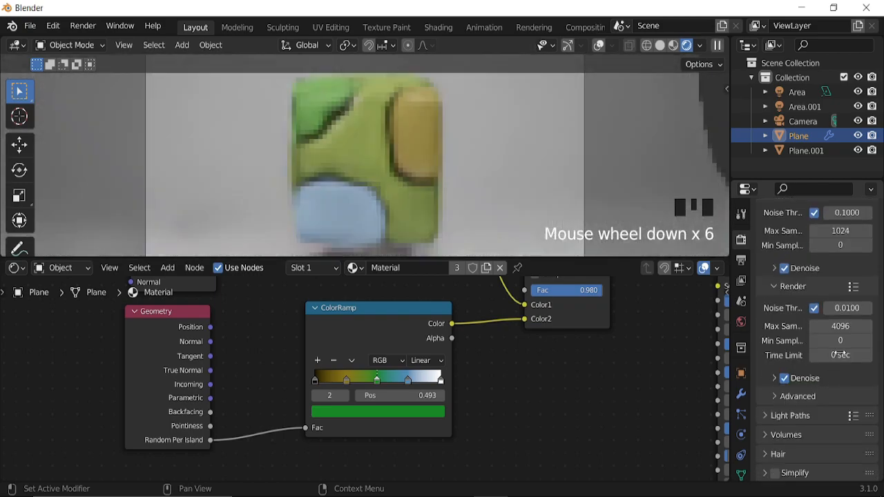
{"action": "left_click", "coordinate": [833, 326]}
{"action": "type", "text": "120"}
{"action": "key", "text": "Return"}
- Set the Color Management look to High Contrast
{"action": "scroll", "coordinate": [820, 366], "scroll_direction": "down", "scroll_amount": 1}
{"action": "scroll", "coordinate": [820, 366], "scroll_direction": "down", "scroll_amount": 9}
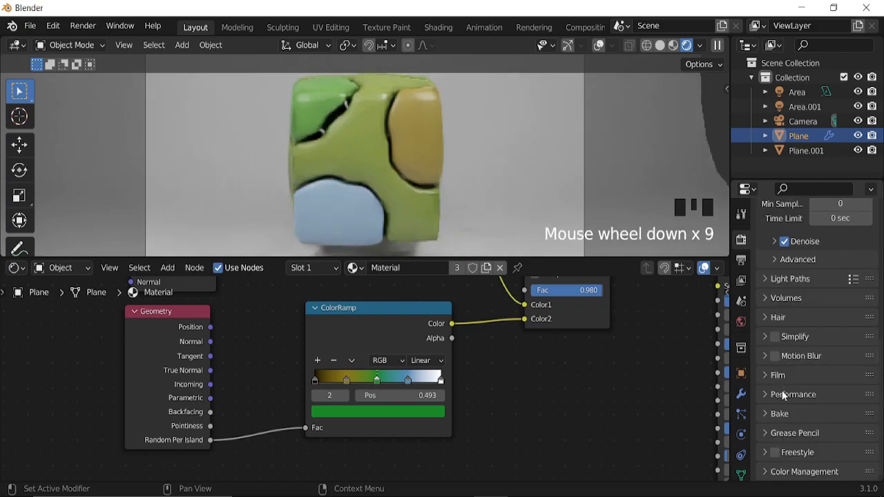
{"action": "left_click", "coordinate": [765, 471]}
{"action": "scroll", "coordinate": [825, 416], "scroll_direction": "down", "scroll_amount": 5}
{"action": "left_click", "coordinate": [829, 415]}
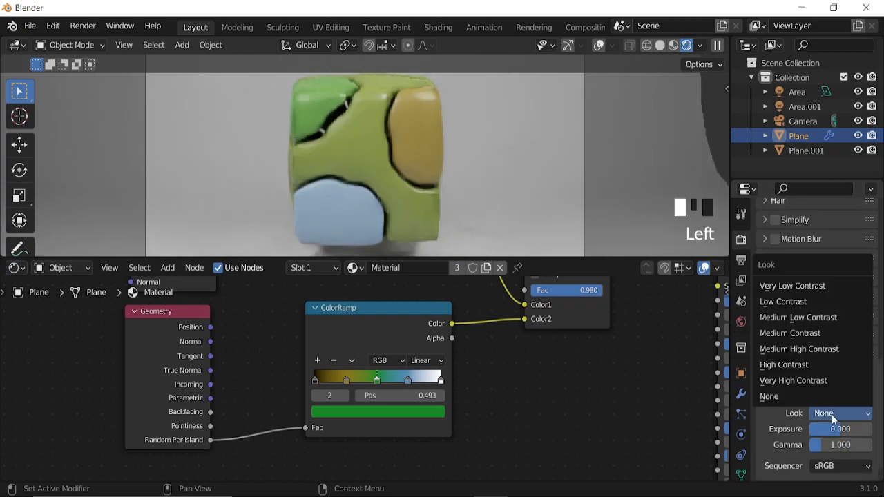
{"action": "left_click", "coordinate": [797, 364]}
- Move the black stop of the Ambient Occlusion ColorRamp to 0.604 and briefly play the animation to check it
{"action": "scroll", "coordinate": [456, 352], "scroll_direction": "down", "scroll_amount": 3}
{"action": "middle_click_drag", "start_coordinate": [456, 353], "coordinate": [468, 385]}
{"action": "scroll", "coordinate": [359, 335], "scroll_direction": "up", "scroll_amount": 3}
{"action": "left_click_drag", "start_coordinate": [359, 333], "coordinate": [423, 339]}
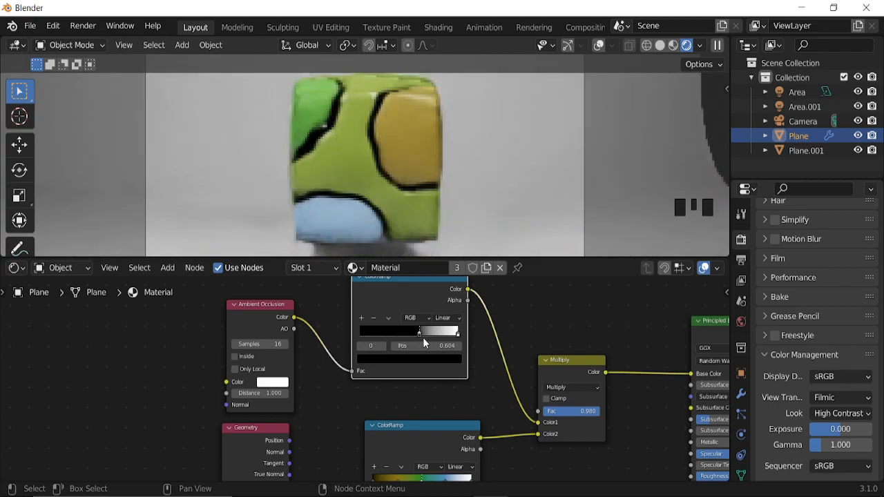
{"action": "key", "text": "space"}
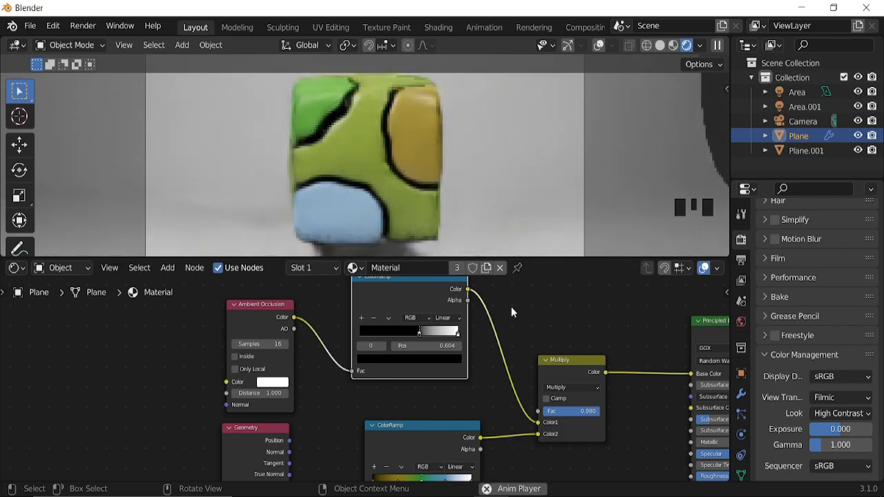
{"action": "key", "text": "space"}
- Move the green stop of the Random Per Island ColorRamp to 0.380
{"action": "middle_click_drag", "start_coordinate": [514, 435], "coordinate": [430, 382]}
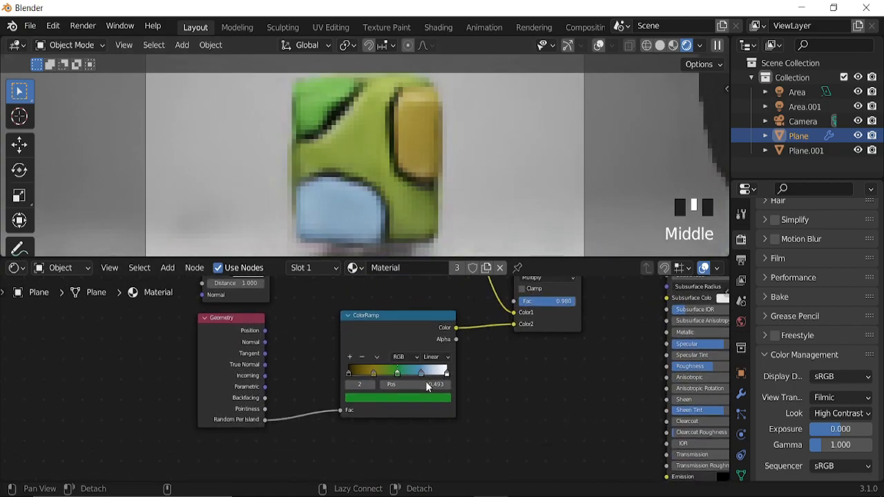
{"action": "scroll", "coordinate": [391, 376], "scroll_direction": "up", "scroll_amount": 4}
{"action": "left_click_drag", "start_coordinate": [374, 369], "coordinate": [392, 373]}
- Change the node editor area to the Timeline and set the current frame to 0
{"action": "left_click", "coordinate": [15, 267]}
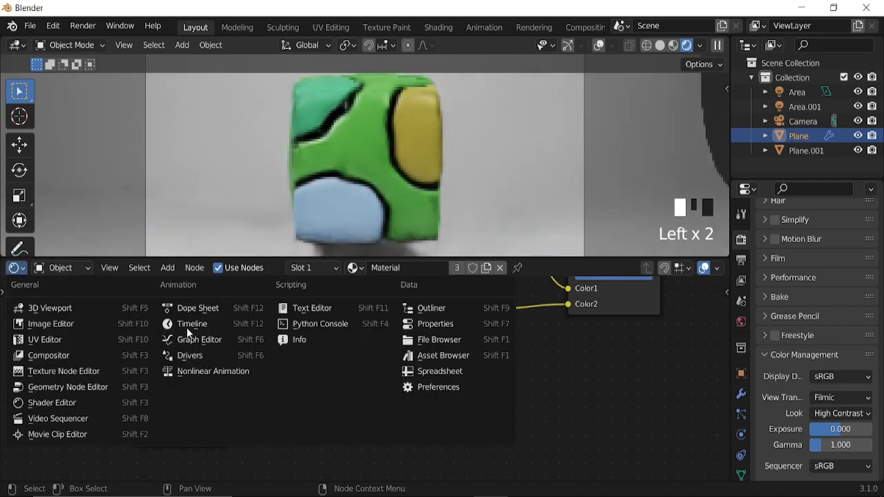
{"action": "left_click", "coordinate": [217, 324]}
{"action": "left_click", "coordinate": [557, 272]}
{"action": "type", "text": "0"}
{"action": "key", "text": "Return"}
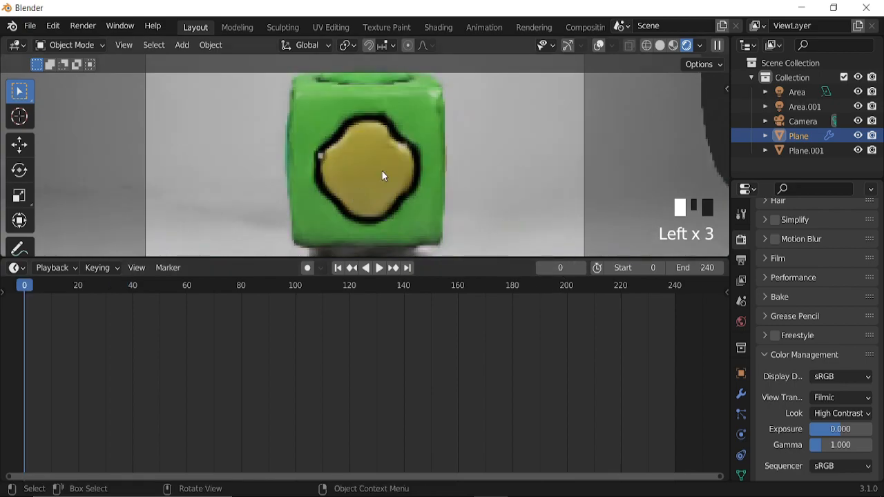
{"action": "scroll", "coordinate": [316, 160], "scroll_direction": "down", "scroll_amount": 2}
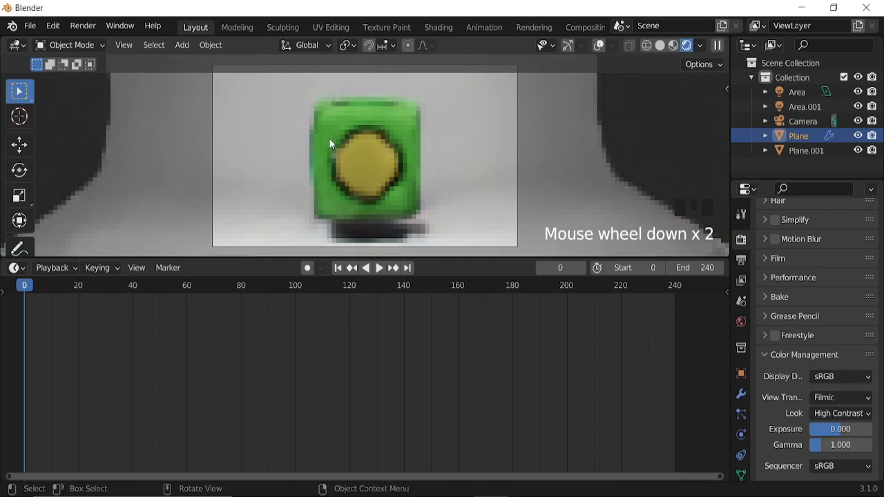
- Return the area to the Shader Editor and move the island ColorRamp's green stop to 0.275
{"action": "left_click", "coordinate": [17, 268]}
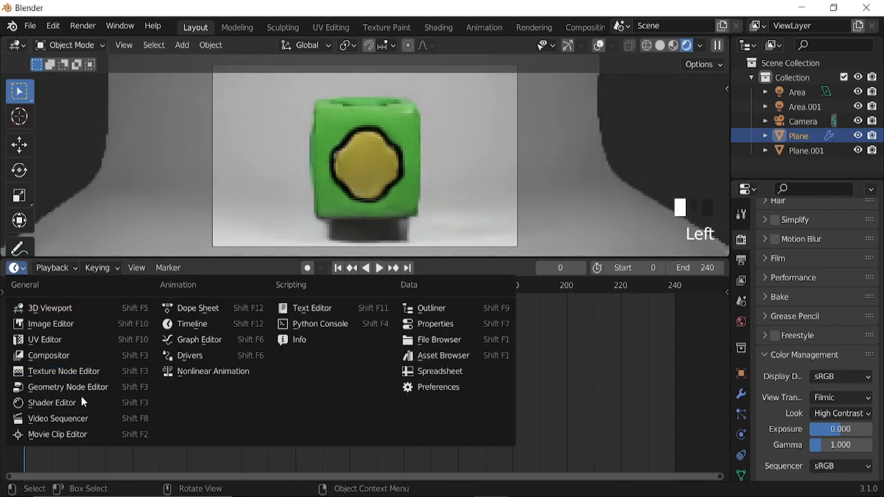
{"action": "left_click", "coordinate": [79, 404]}
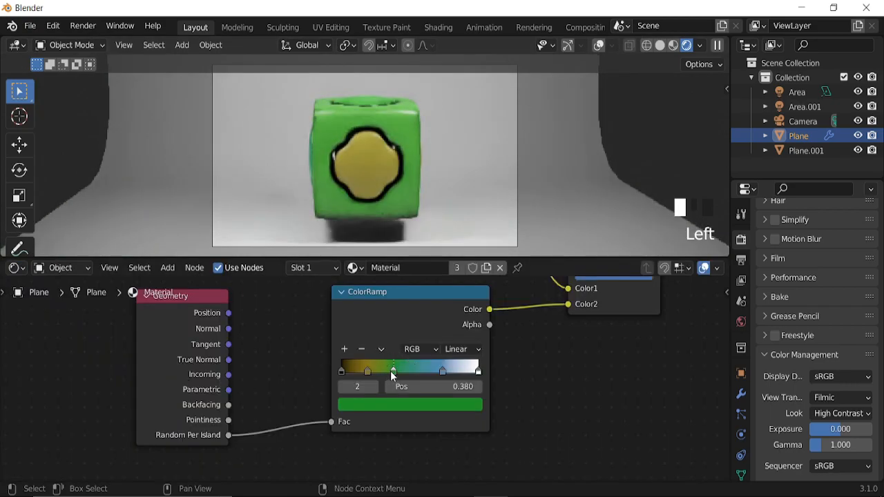
{"action": "left_click_drag", "start_coordinate": [392, 371], "coordinate": [369, 375]}
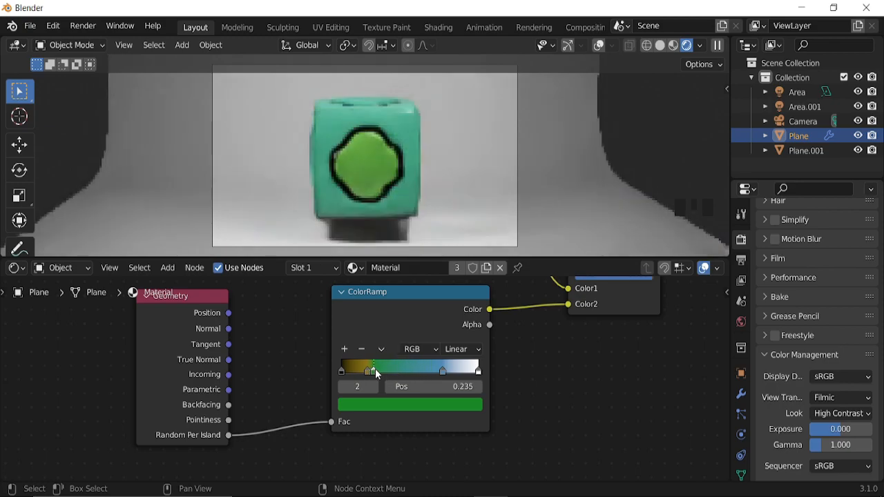
{"action": "left_click_drag", "start_coordinate": [376, 372], "coordinate": [379, 373]}
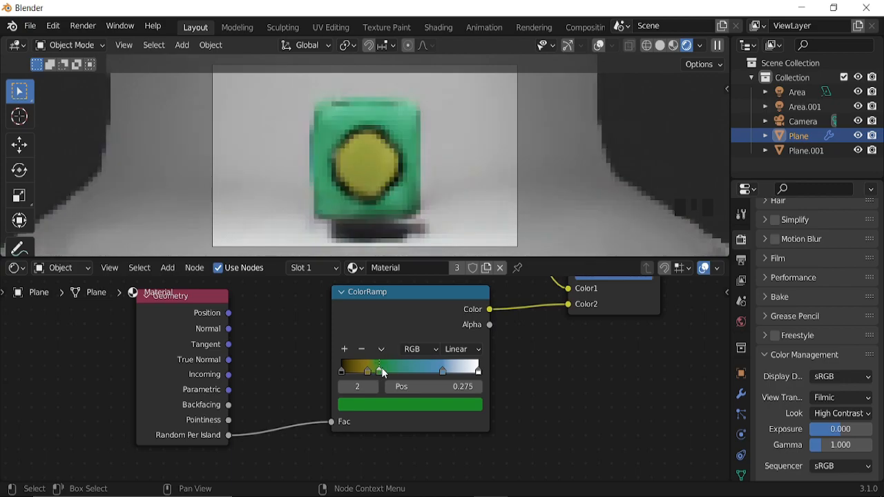
- Reposition the remaining stops of the island ColorRamp: blue to 0.402, white to 0.615, and black to 0.258
{"action": "left_click_drag", "start_coordinate": [440, 370], "coordinate": [393, 377]}
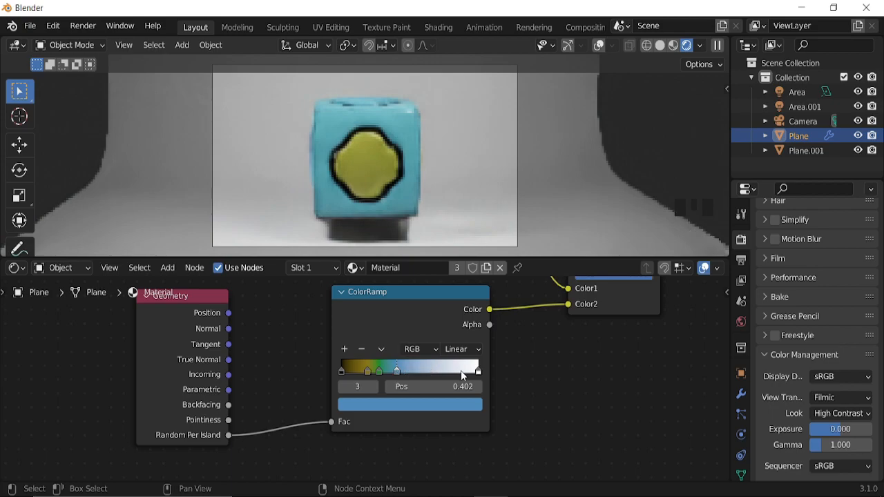
{"action": "left_click_drag", "start_coordinate": [478, 376], "coordinate": [424, 377]}
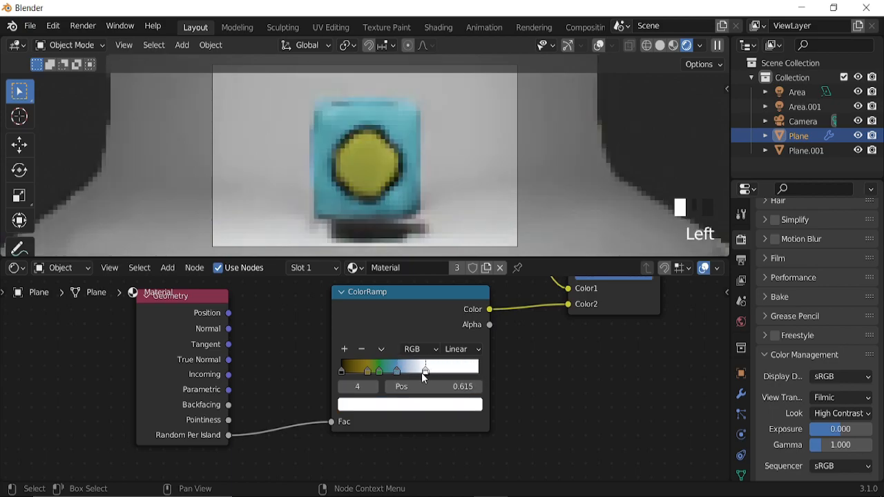
{"action": "left_click_drag", "start_coordinate": [342, 371], "coordinate": [379, 374]}
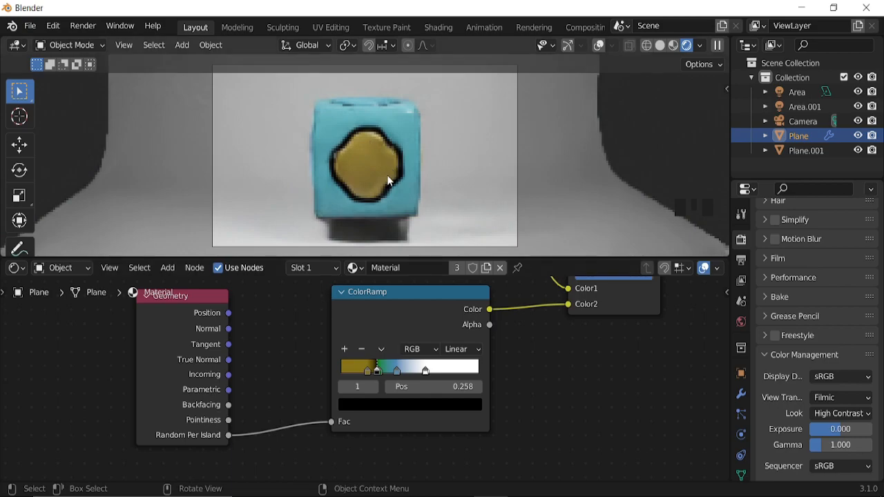
- Play the animation briefly, then bring back the Timeline and set the current frame to 50
{"action": "key", "text": "space"}
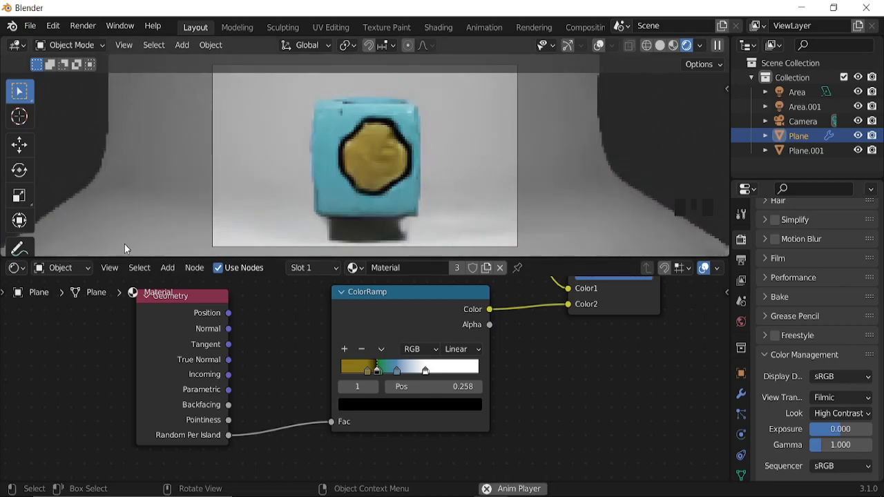
{"action": "left_click", "coordinate": [19, 271]}
{"action": "left_click", "coordinate": [183, 321]}
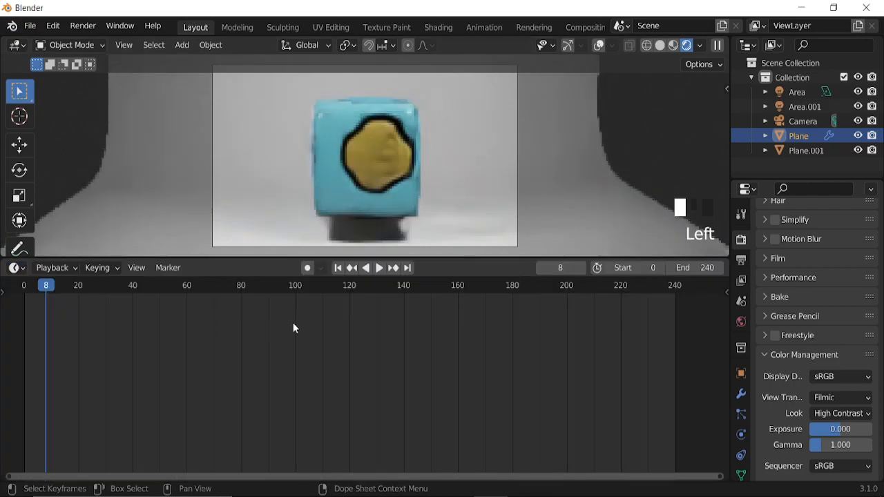
{"action": "double_click", "coordinate": [563, 268]}
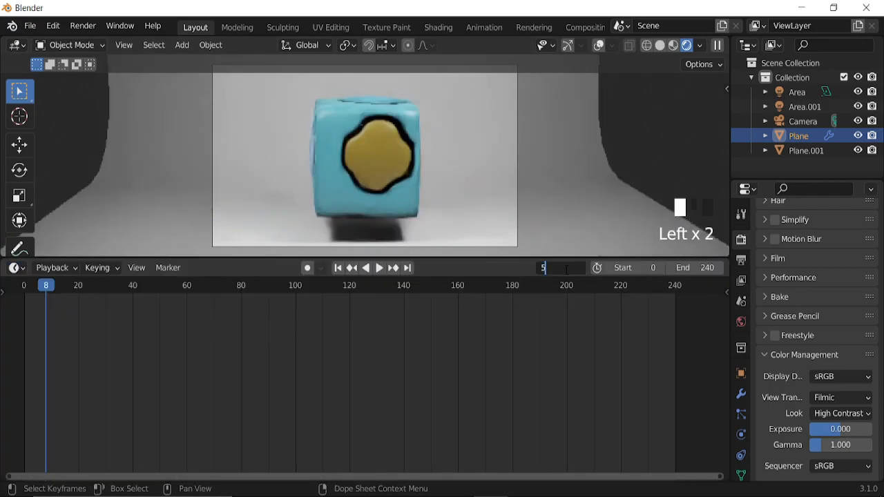
{"action": "key", "text": "Return"}
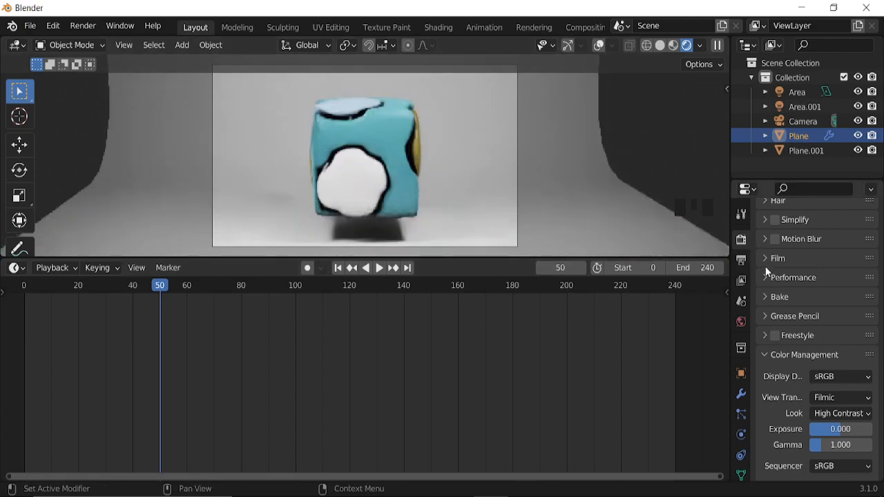
- Enable Lock Interface for rendering and start rendering the animation
{"action": "scroll", "coordinate": [766, 268], "scroll_direction": "up", "scroll_amount": 9}
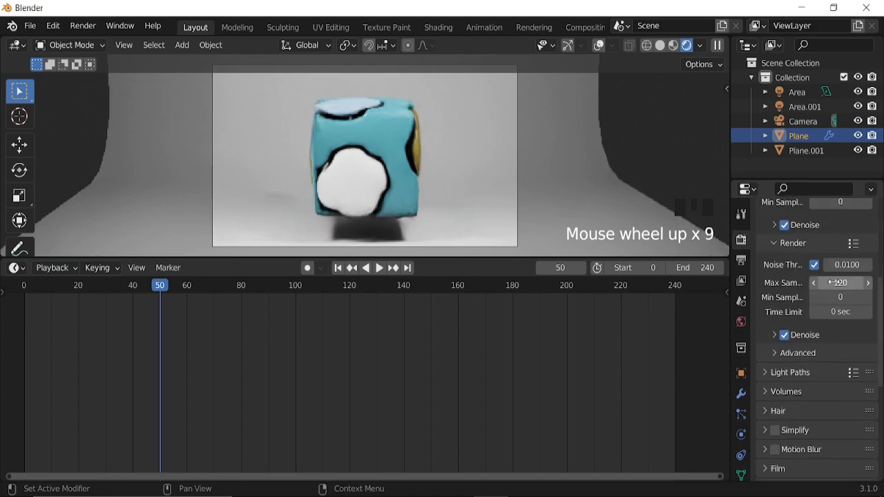
{"action": "left_click", "coordinate": [84, 25]}
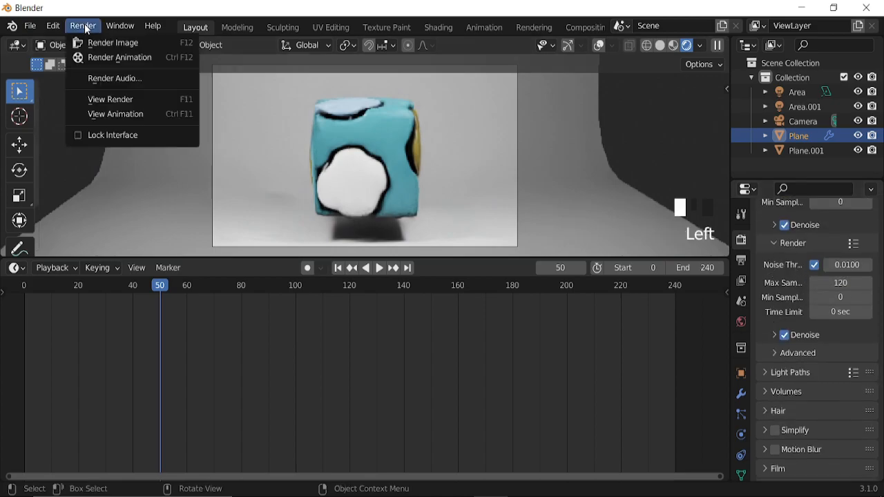
{"action": "left_click", "coordinate": [77, 134]}
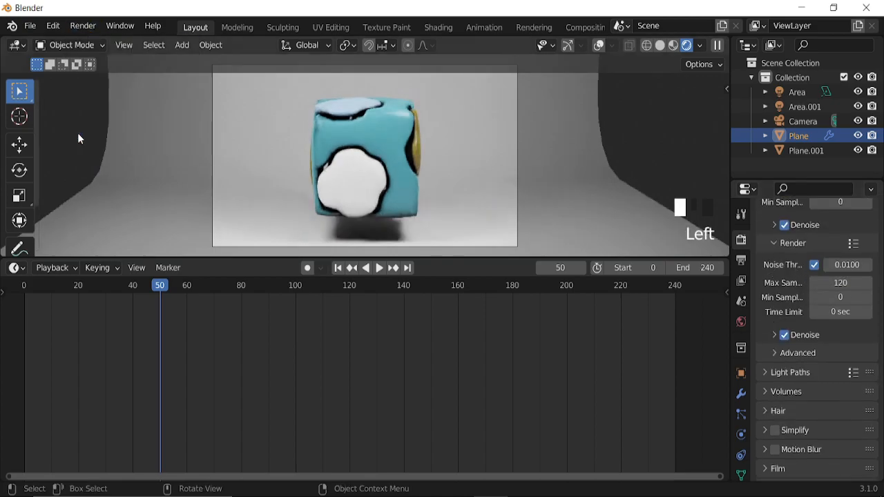
{"action": "left_click", "coordinate": [79, 24]}
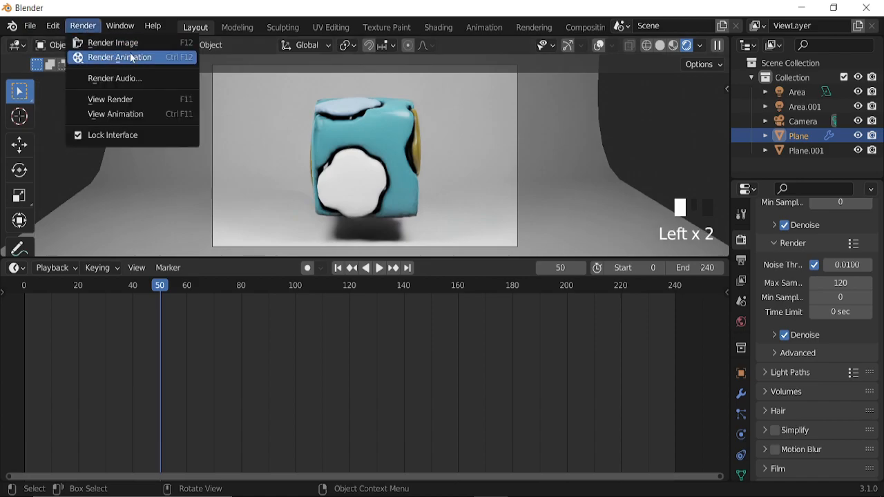